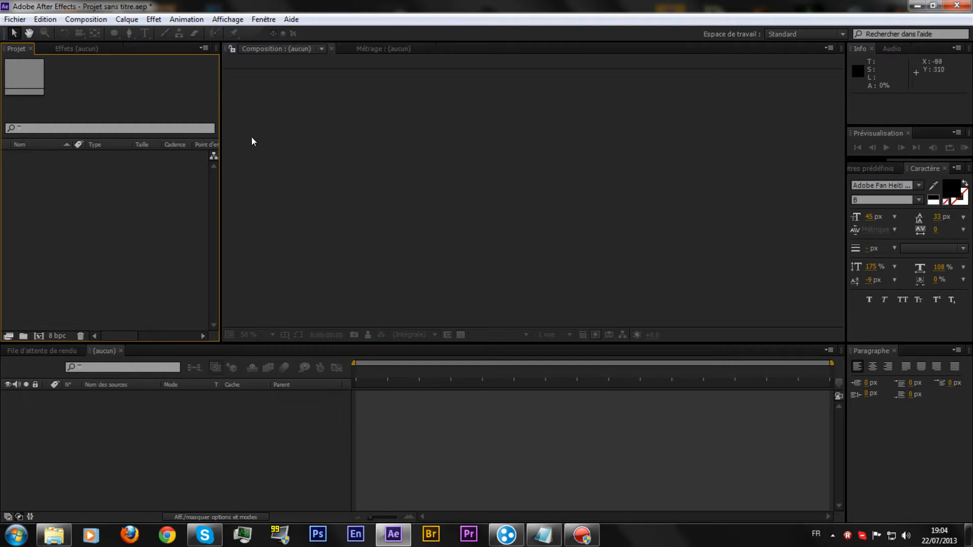
# Create a new 853 x 480 px composition at 25 frames per second lasting 30 seconds.
pyautogui.click(86, 19)
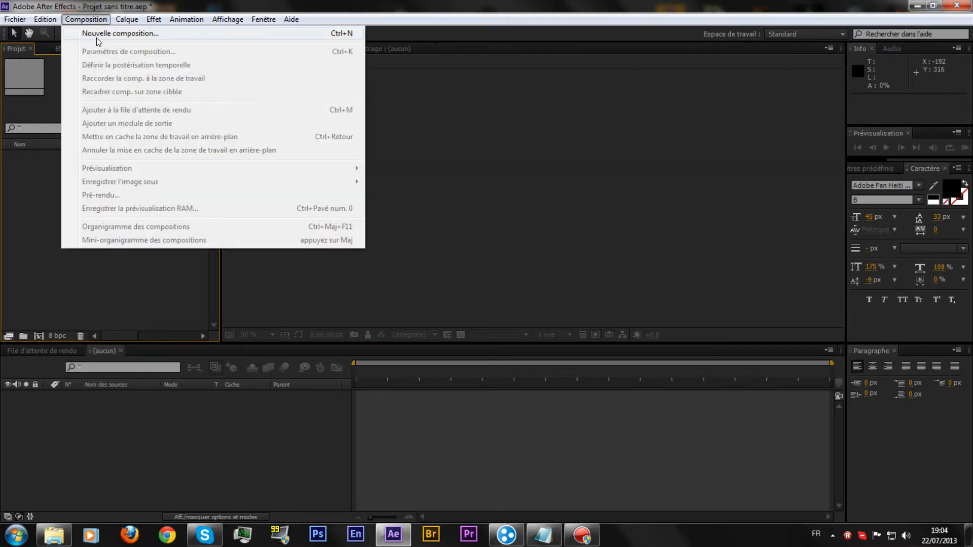
pyautogui.click(150, 35)
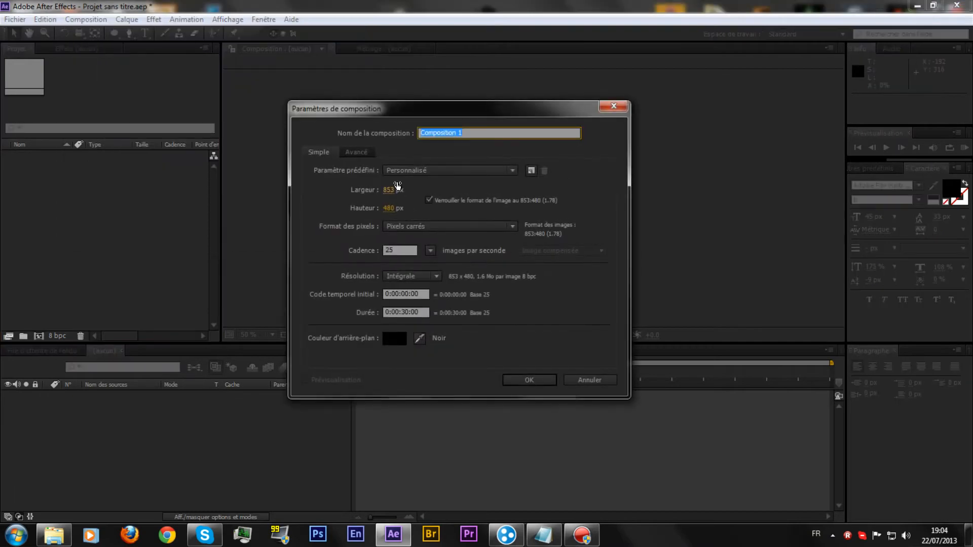
pyautogui.click(512, 377)
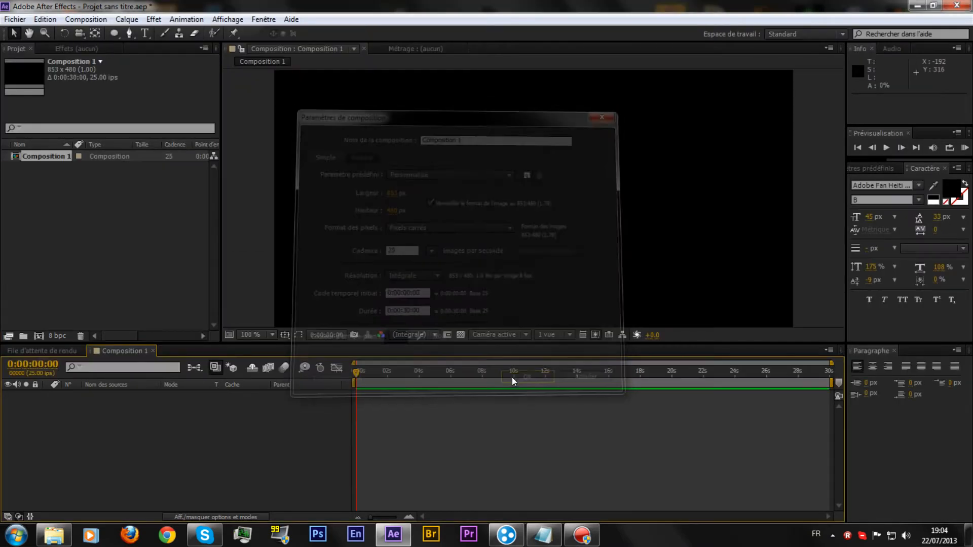
# Add a black solid layer named Noir uni 1 at the composition's size.
pyautogui.click(124, 19)
pyautogui.moveTo(180, 37)
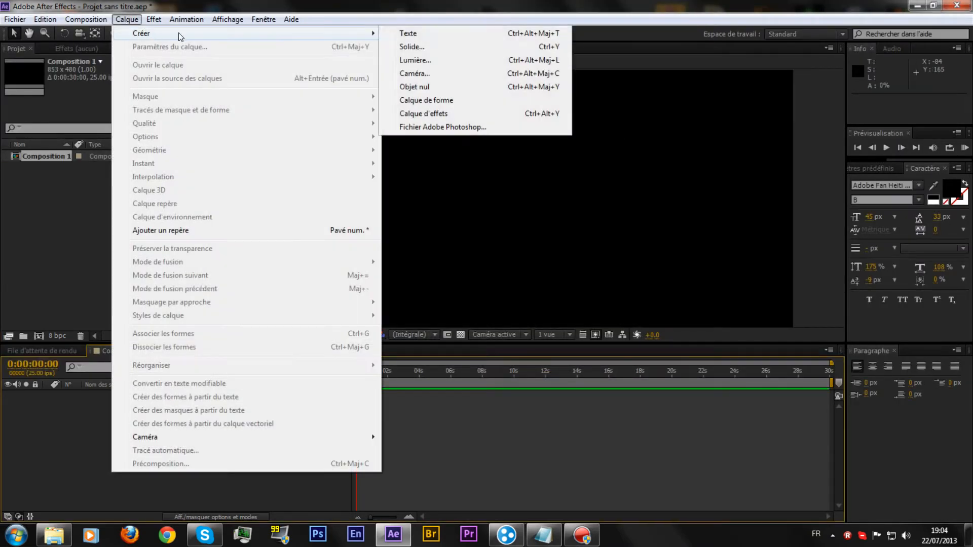
pyautogui.click(427, 44)
pyautogui.click(547, 374)
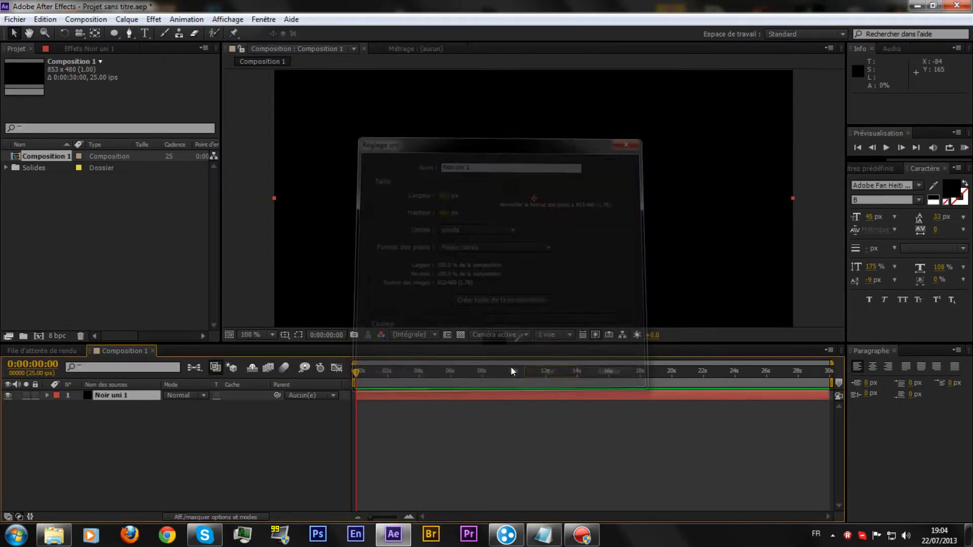
# Apply the Bruit fractal effect to the Noir uni 1 solid and collapse its settings.
pyautogui.click(186, 19)
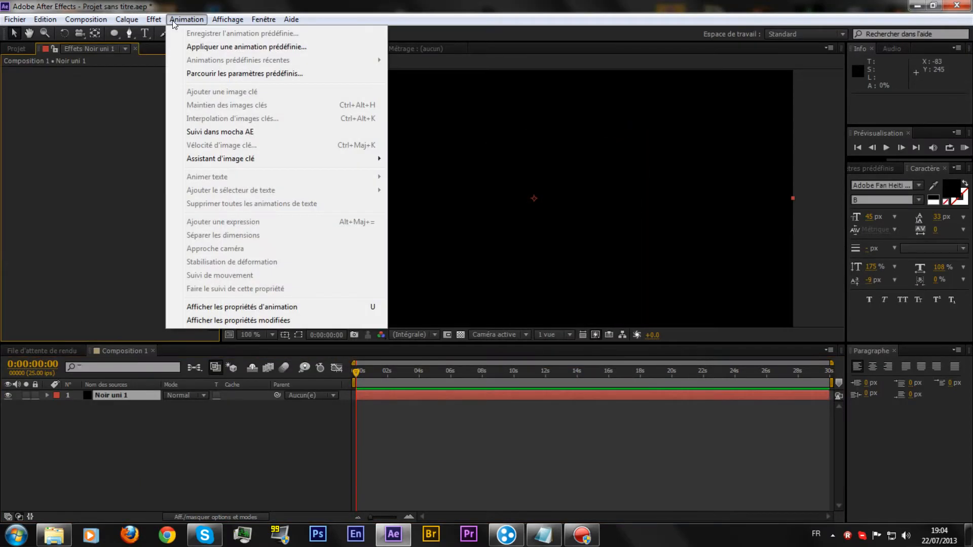
pyautogui.moveTo(154, 19)
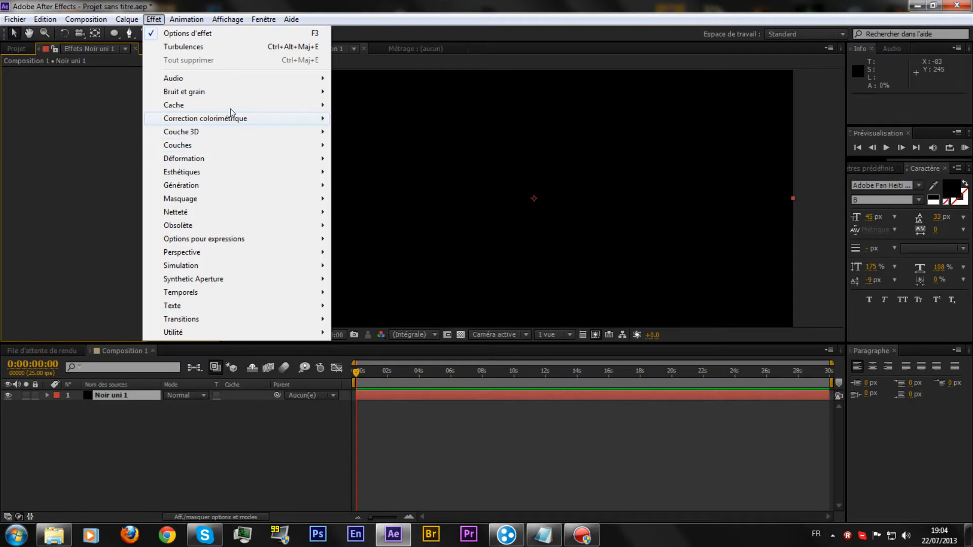
pyautogui.moveTo(204, 94)
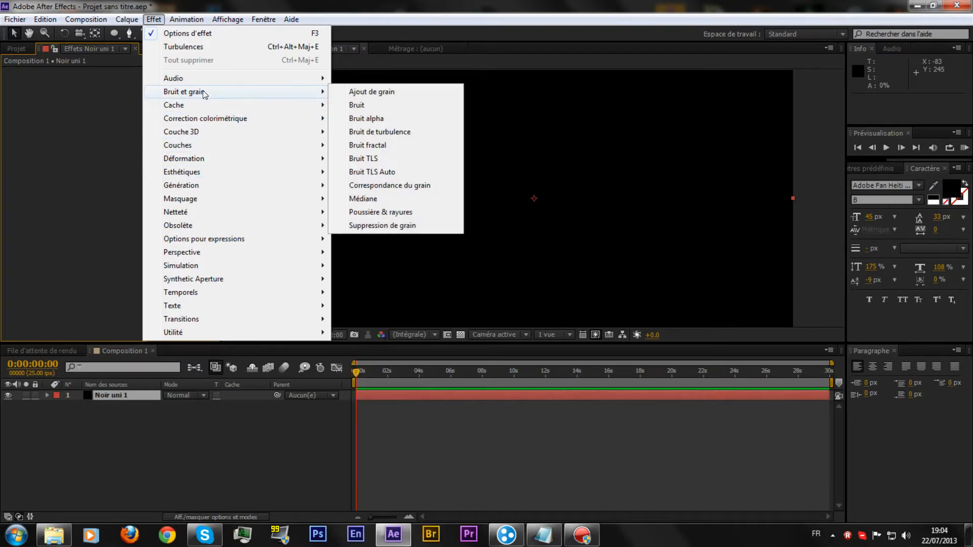
pyautogui.click(385, 145)
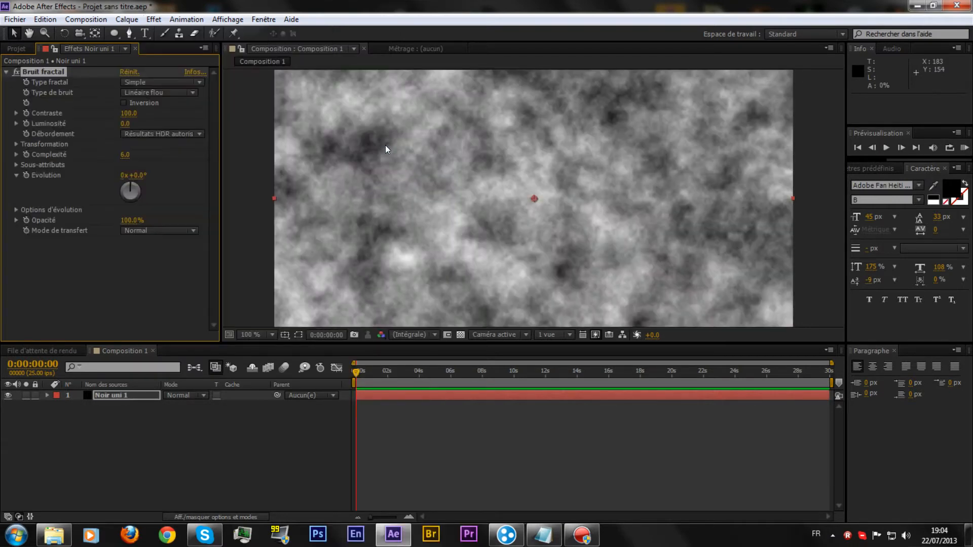
pyautogui.click(6, 72)
# Add the Colorama colour correction effect to the solid and collapse its settings.
pyautogui.click(154, 19)
pyautogui.moveTo(202, 118)
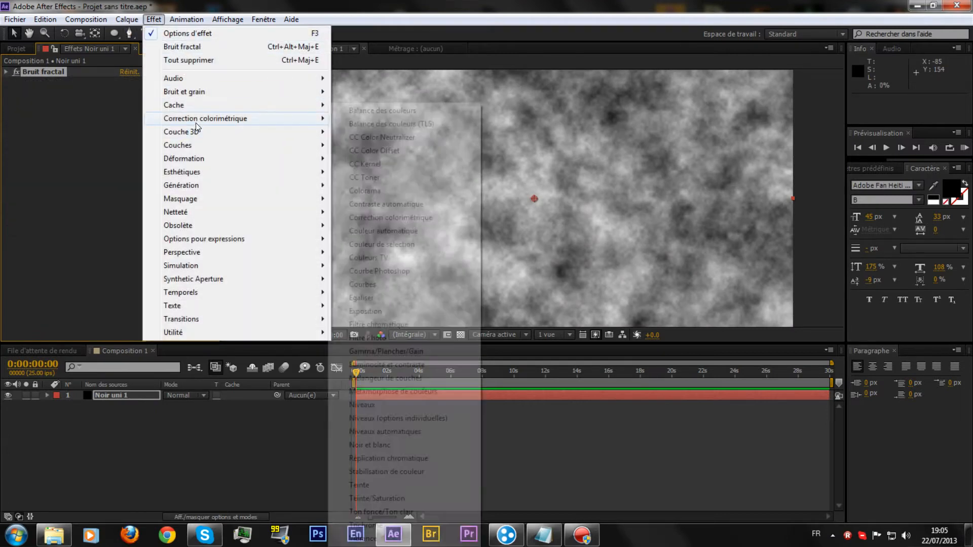
pyautogui.click(365, 190)
pyautogui.click(6, 82)
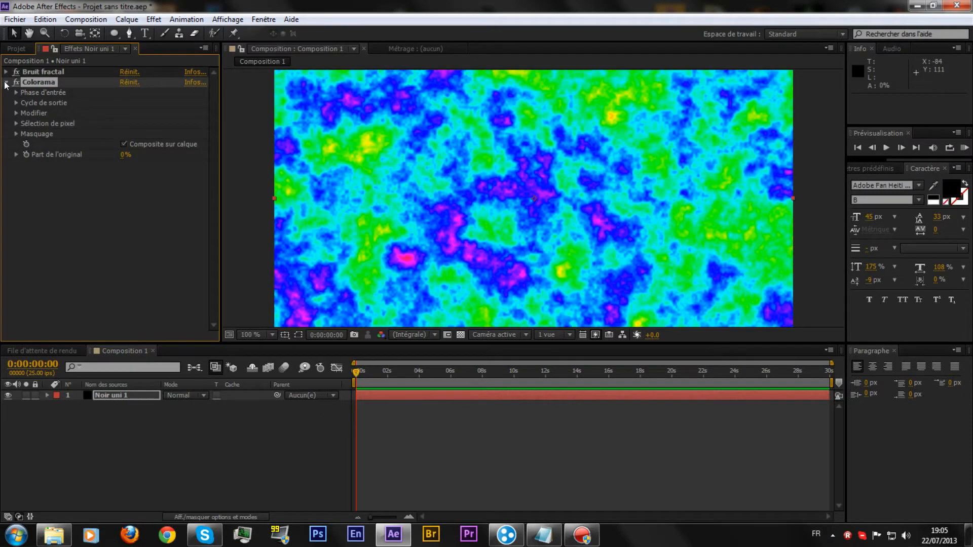
# Add the Teinte effect to the solid and reduce its Facteur to 47%.
pyautogui.click(149, 20)
pyautogui.moveTo(203, 118)
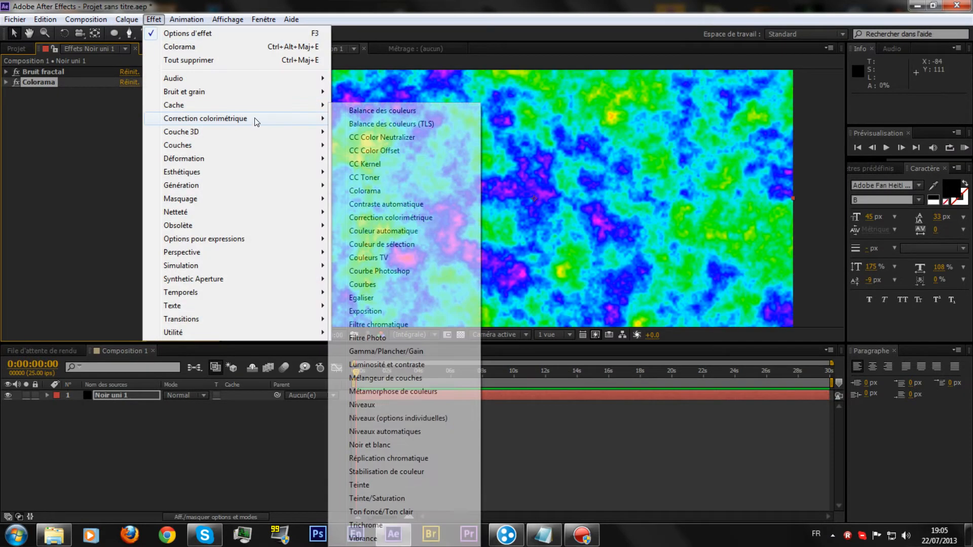
pyautogui.click(378, 480)
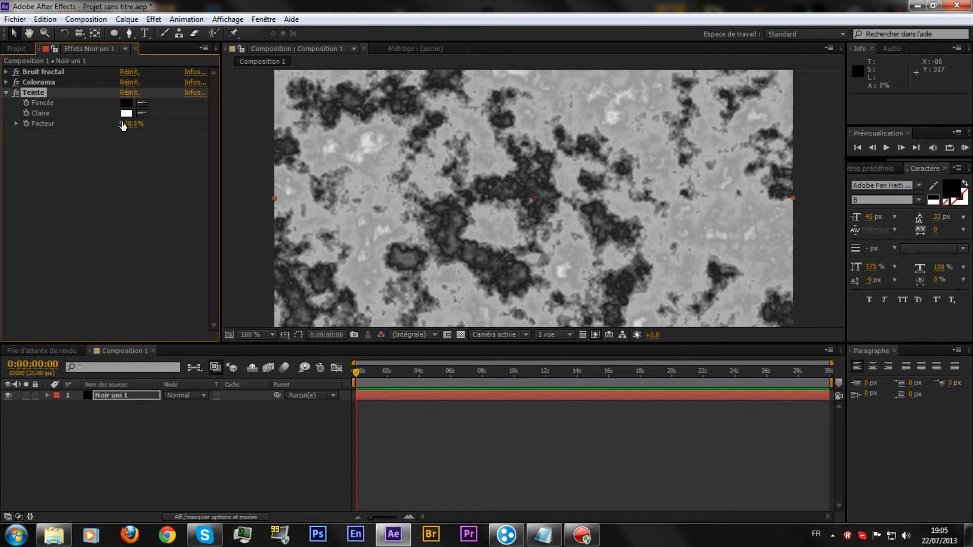
pyautogui.moveTo(124, 126); pyautogui.dragTo(106, 123)
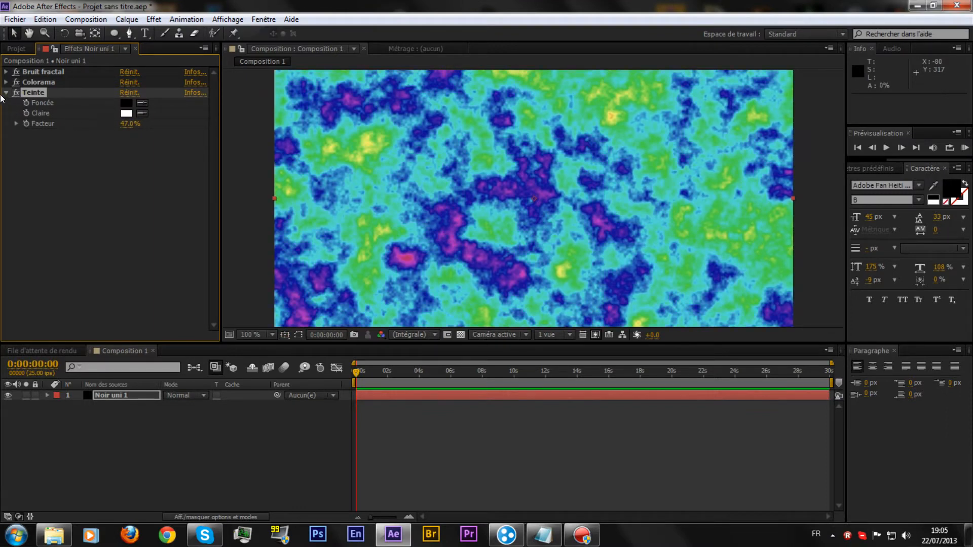
# Change the Teinte effect's Claire colour to a very dark grey and collapse the effect's settings.
pyautogui.click(123, 116)
pyautogui.moveTo(505, 313); pyautogui.dragTo(442, 394)
pyautogui.click(769, 260)
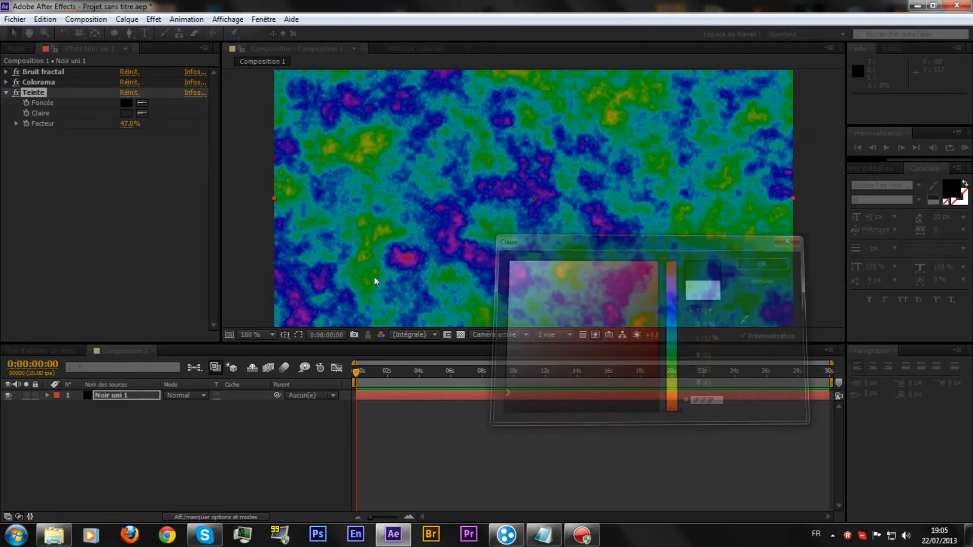
pyautogui.click(6, 93)
pyautogui.click(254, 242)
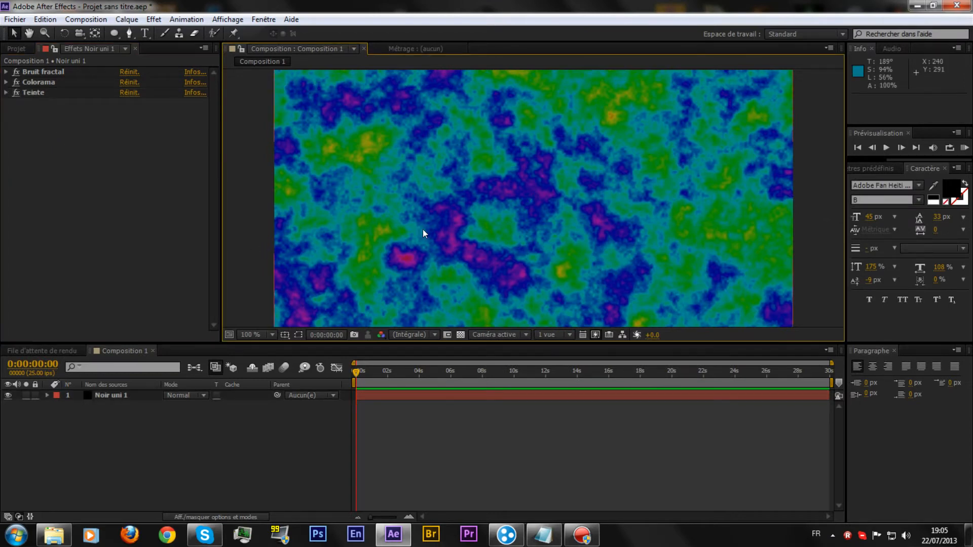
pyautogui.scroll(-2, 497, 151)
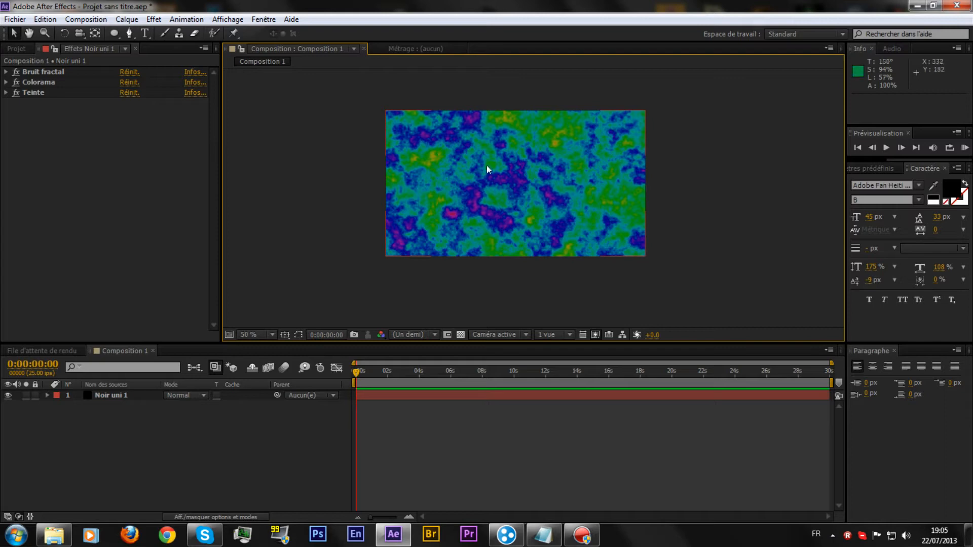
# Import the sample video Wildlife.wmv into the project.
pyautogui.click(11, 49)
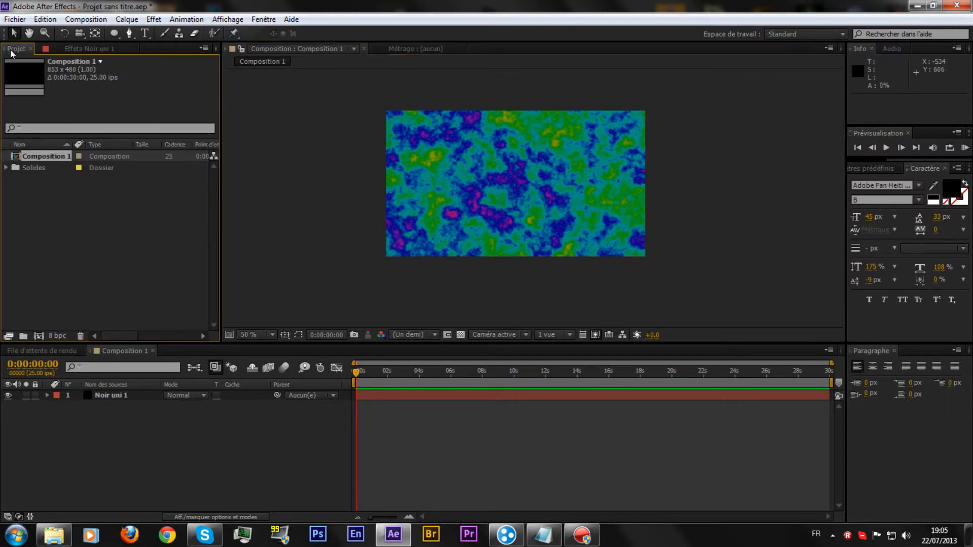
pyautogui.doubleClick(100, 259)
pyautogui.click(292, 150)
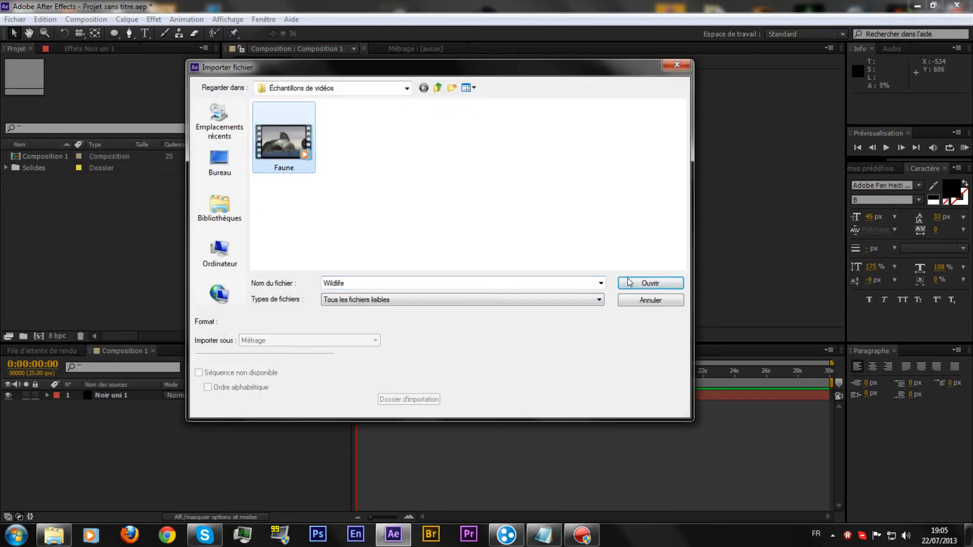
pyautogui.click(650, 283)
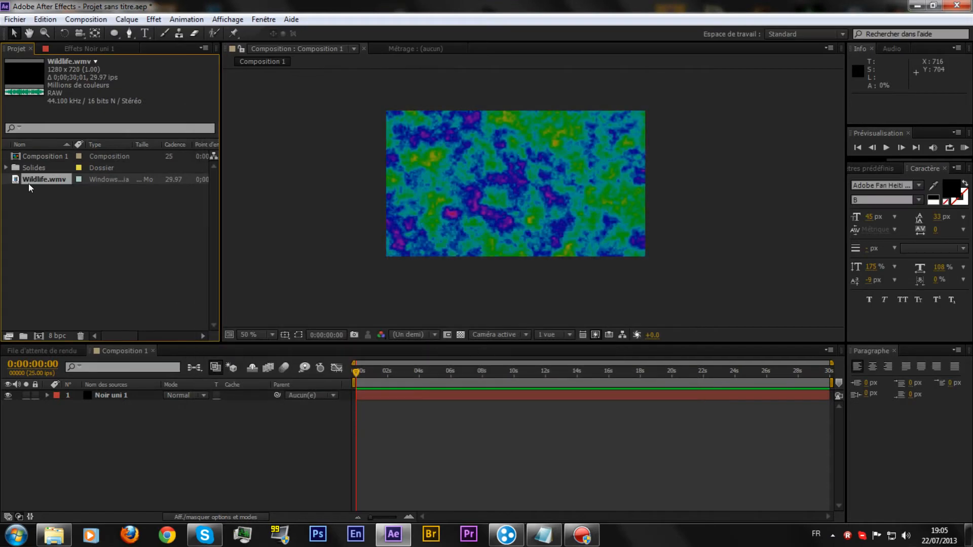
# Place Wildlife.wmv beneath the Noir uni 1 layer in the timeline and fit it to the composition.
pyautogui.moveTo(29, 180); pyautogui.dragTo(106, 419)
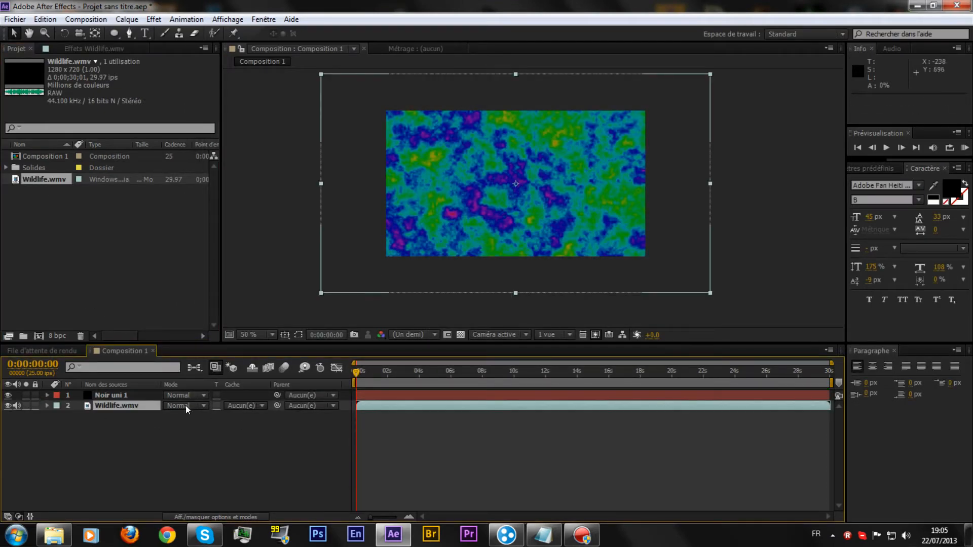
pyautogui.rightClick(107, 404)
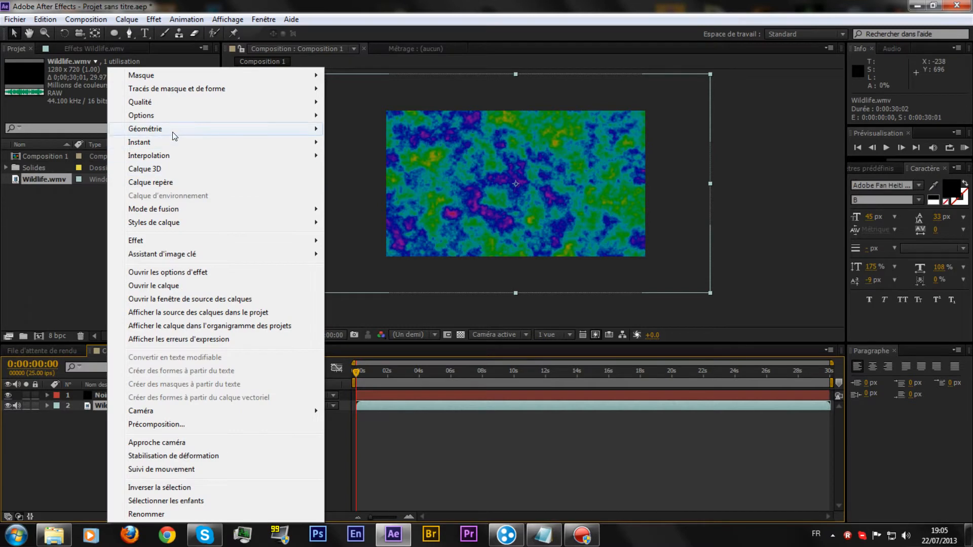
pyautogui.moveTo(175, 134)
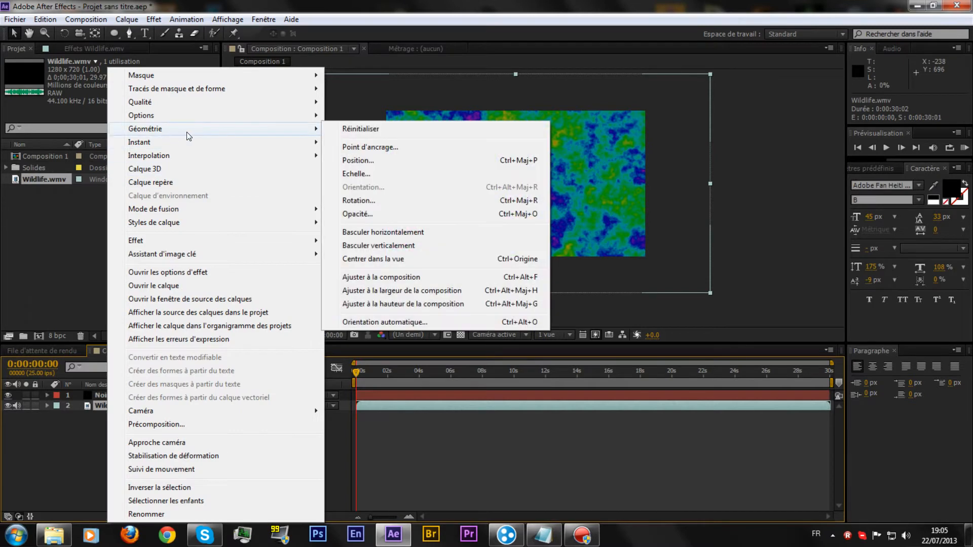
pyautogui.click(407, 278)
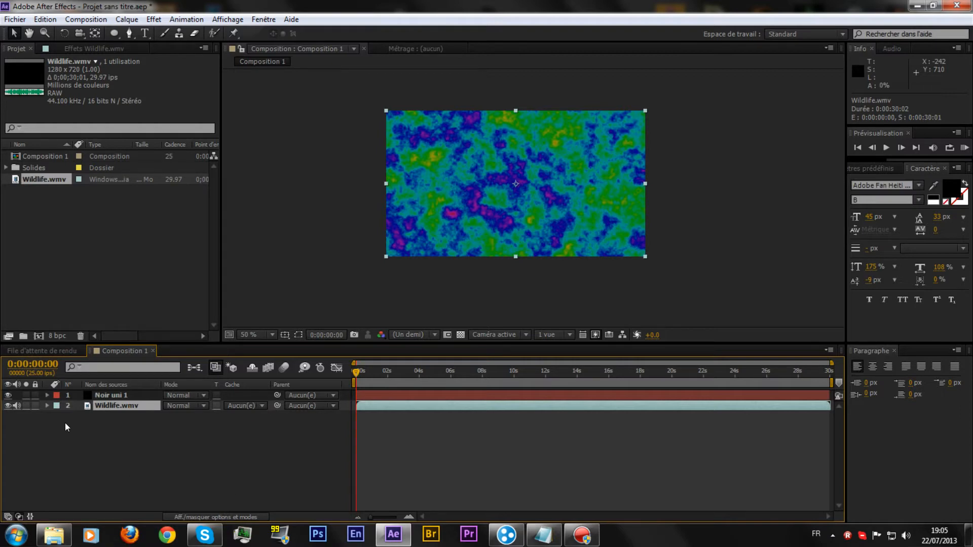
# Hide the Noir uni 1 layer and shift the Wildlife.wmv clip about 3:17 earlier so the composition starts on the horse footage.
pyautogui.click(7, 396)
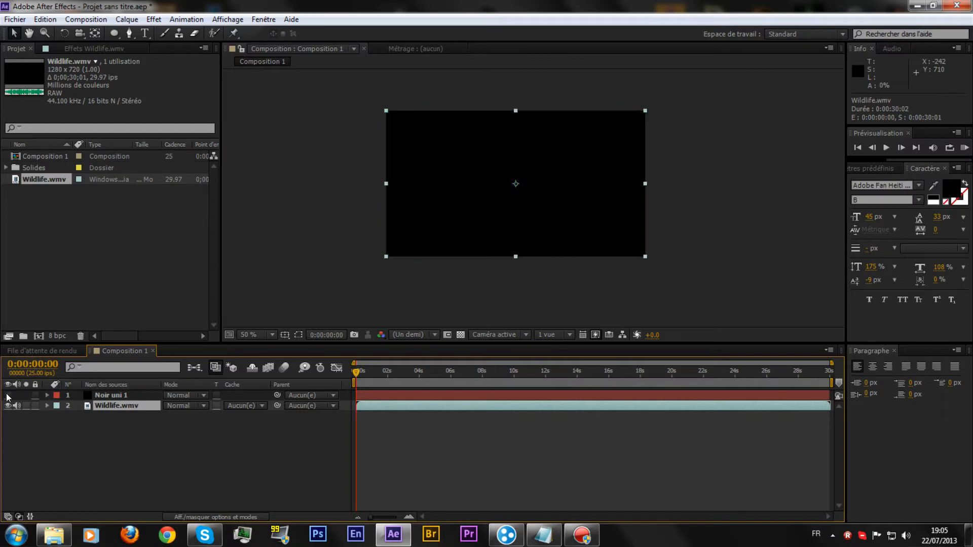
pyautogui.click(406, 384)
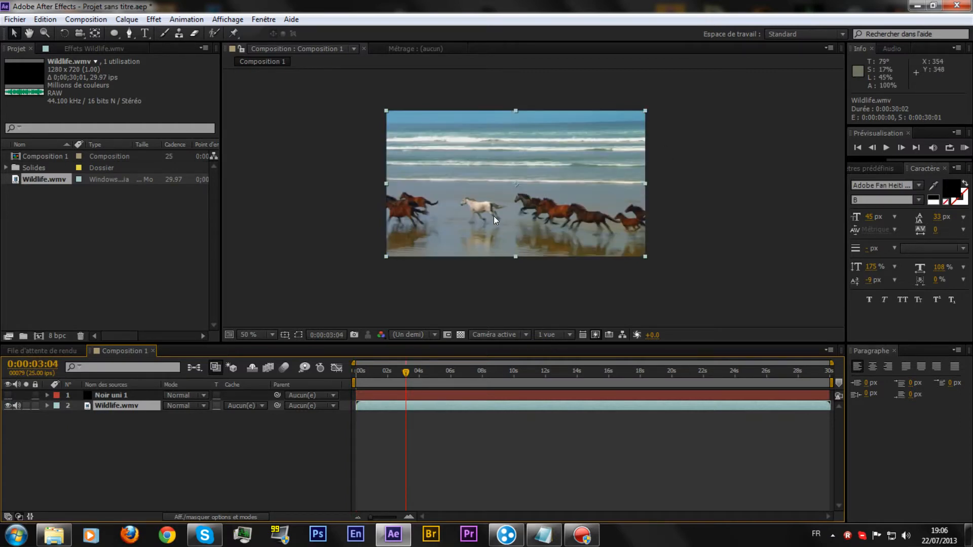
pyautogui.moveTo(445, 404); pyautogui.dragTo(388, 406)
pyautogui.moveTo(405, 371); pyautogui.dragTo(343, 373)
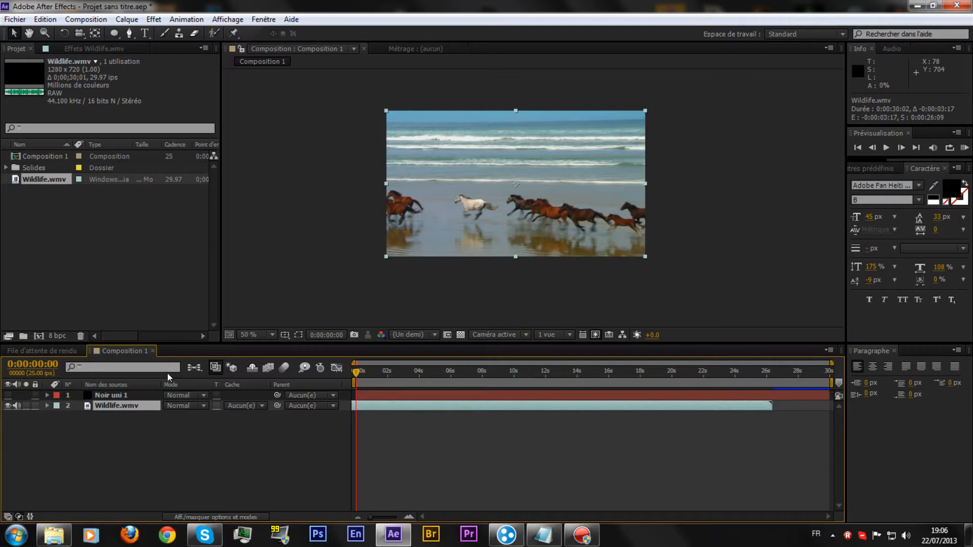
# Show the Noir uni 1 layer again and set its blending mode to Incrustation.
pyautogui.click(224, 515)
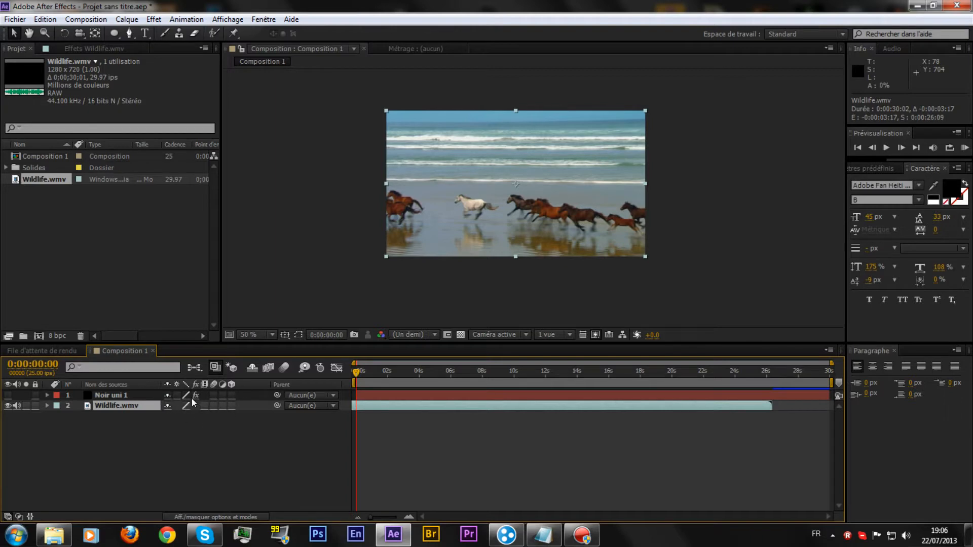
pyautogui.click(227, 516)
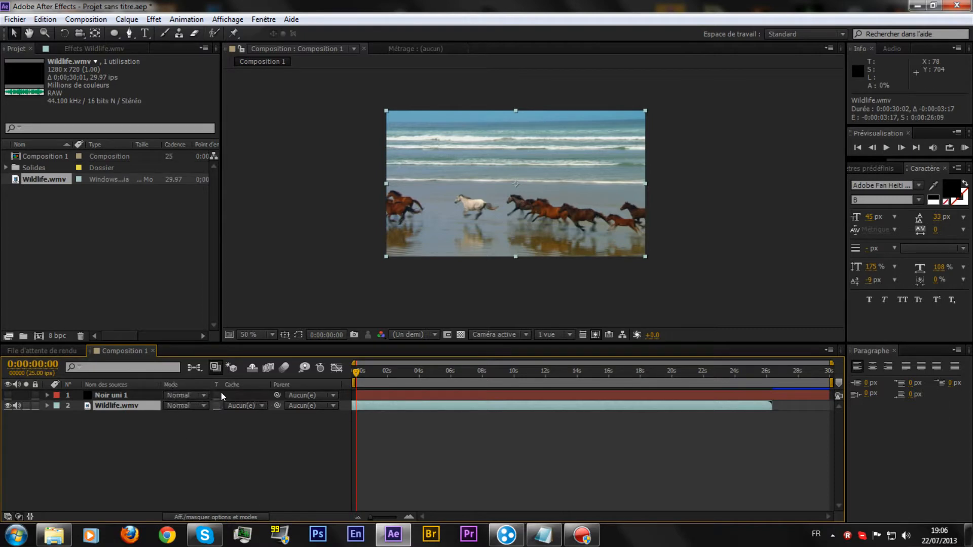
pyautogui.click(7, 395)
pyautogui.click(175, 396)
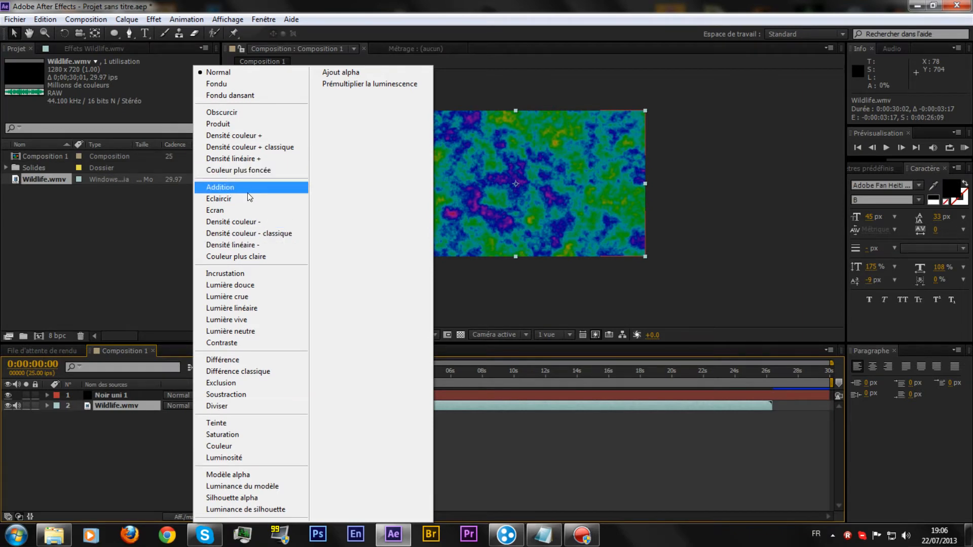
pyautogui.click(248, 274)
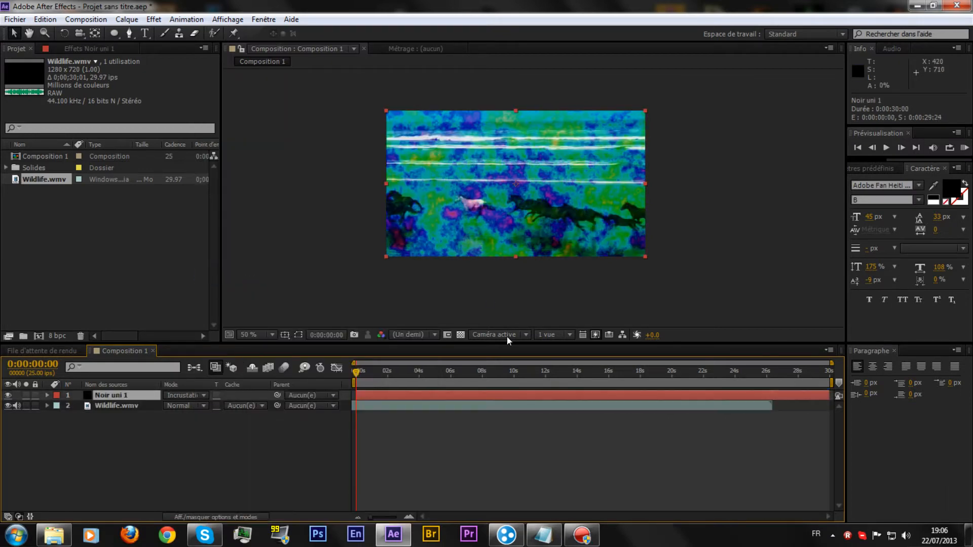
pyautogui.scroll(1, 461, 241)
pyautogui.moveTo(460, 256)
pyautogui.mouseDown()
pyautogui.moveTo(452, 232)
pyautogui.moveTo(448, 253)
pyautogui.mouseUp()
pyautogui.click(109, 395)
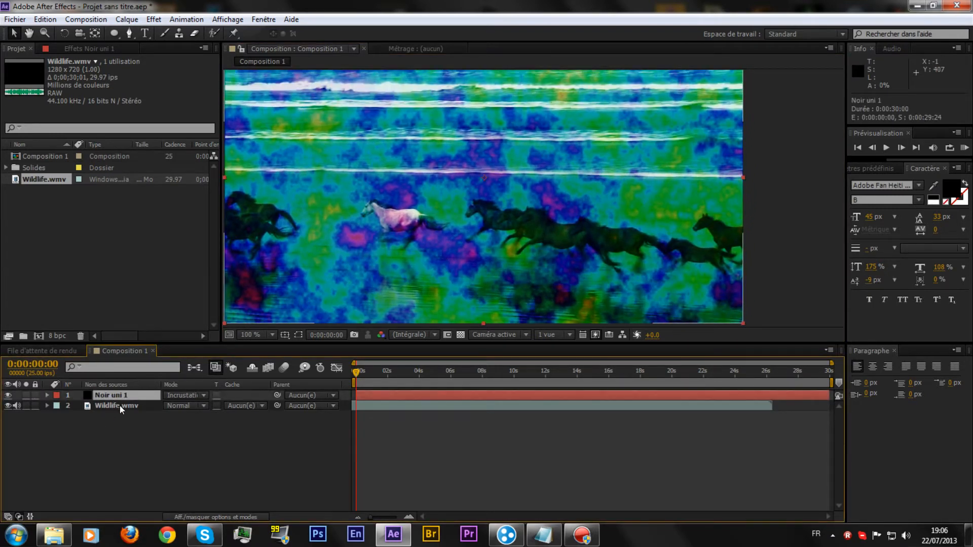
pyautogui.scroll(-1, 352, 270)
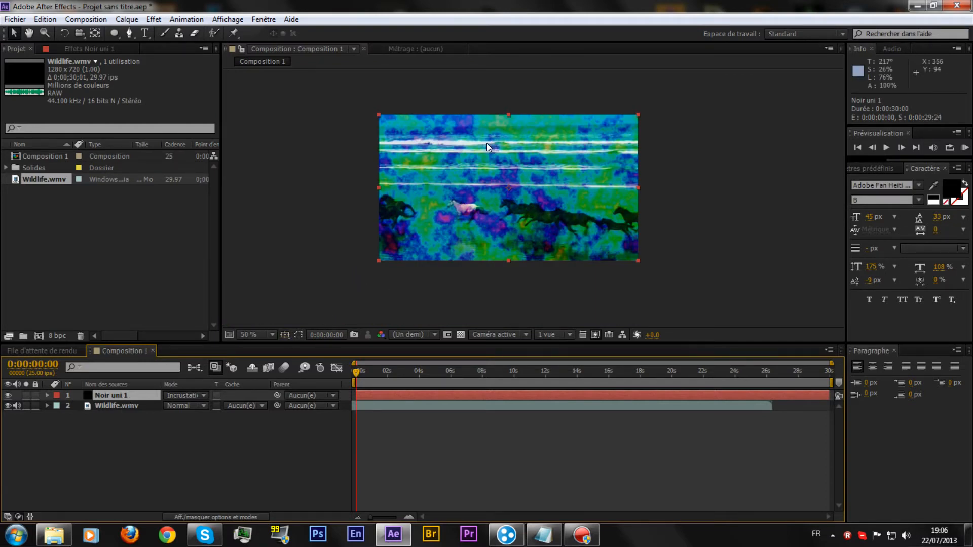
pyautogui.click(441, 281)
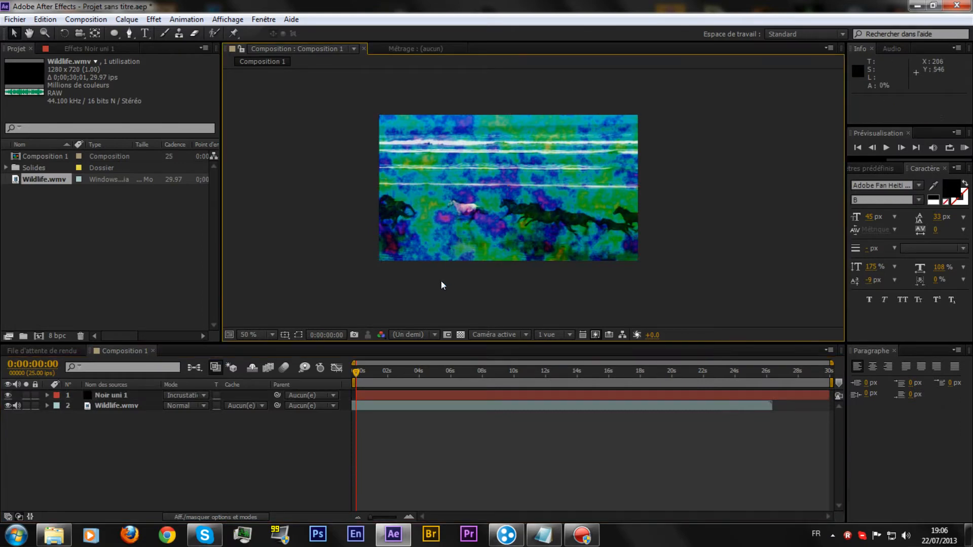
# Try the Ecran and Addition blending modes on the Noir uni 1 layer and settle on Ecran.
pyautogui.click(203, 395)
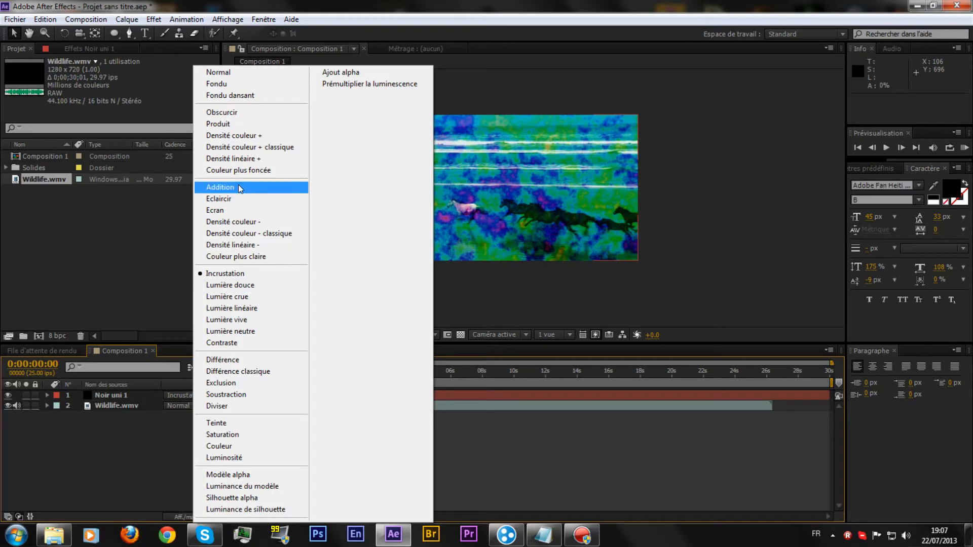
pyautogui.click(120, 437)
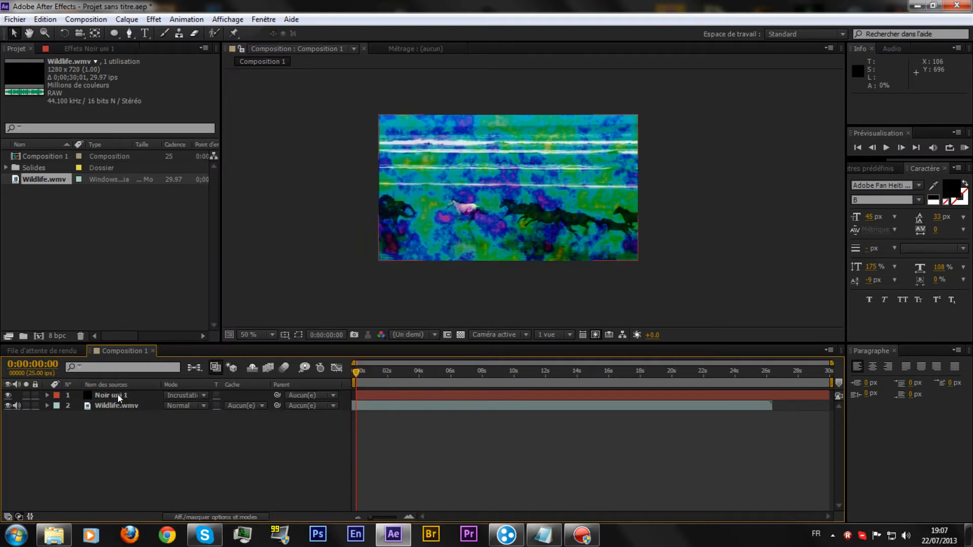
pyautogui.click(179, 395)
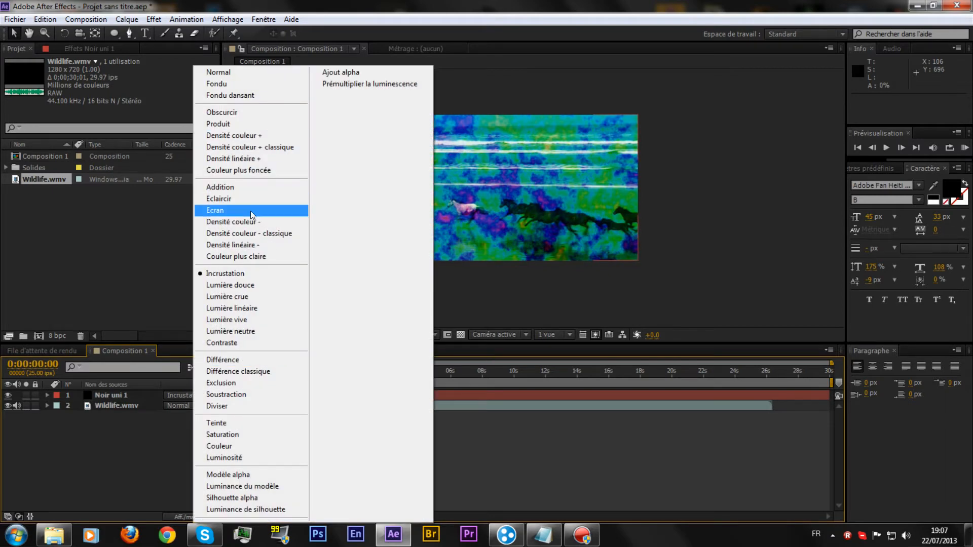
pyautogui.click(251, 213)
pyautogui.click(175, 395)
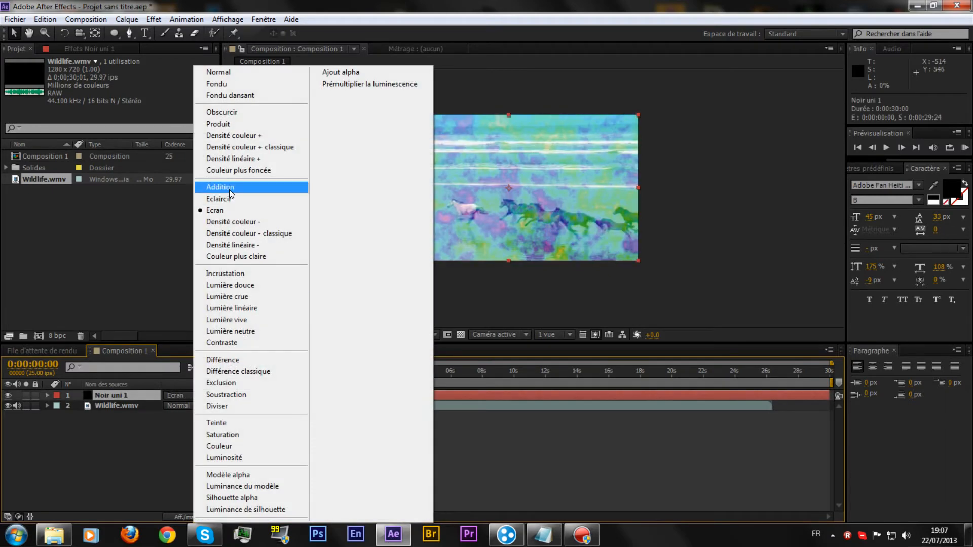
pyautogui.click(229, 190)
pyautogui.click(195, 394)
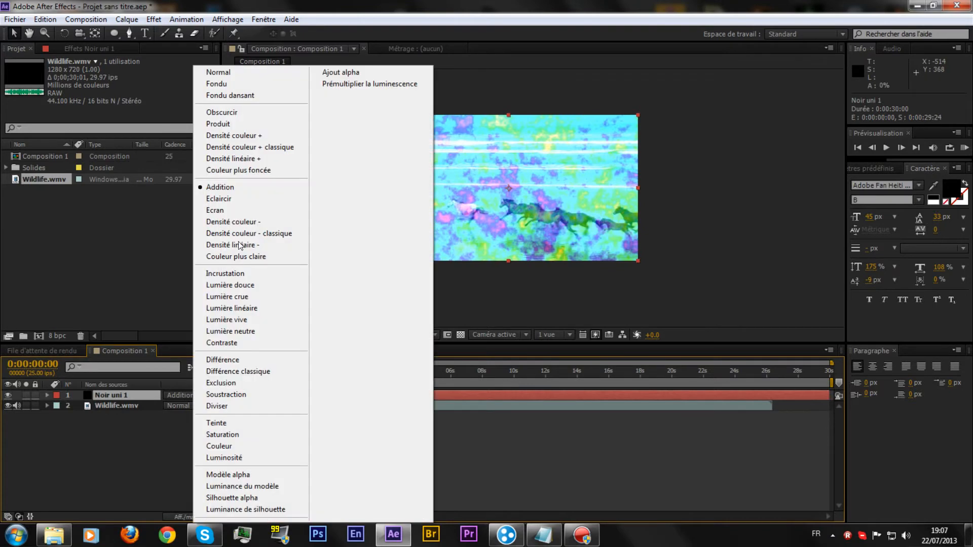
pyautogui.click(229, 209)
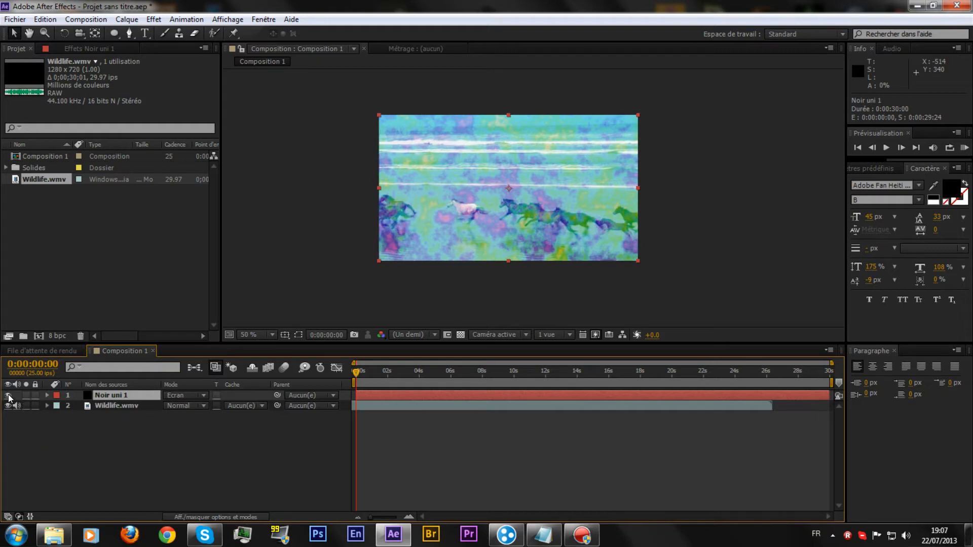
# Create a new black solid above the Noir uni 1 layer in Composition 1.
pyautogui.click(129, 19)
pyautogui.moveTo(152, 33)
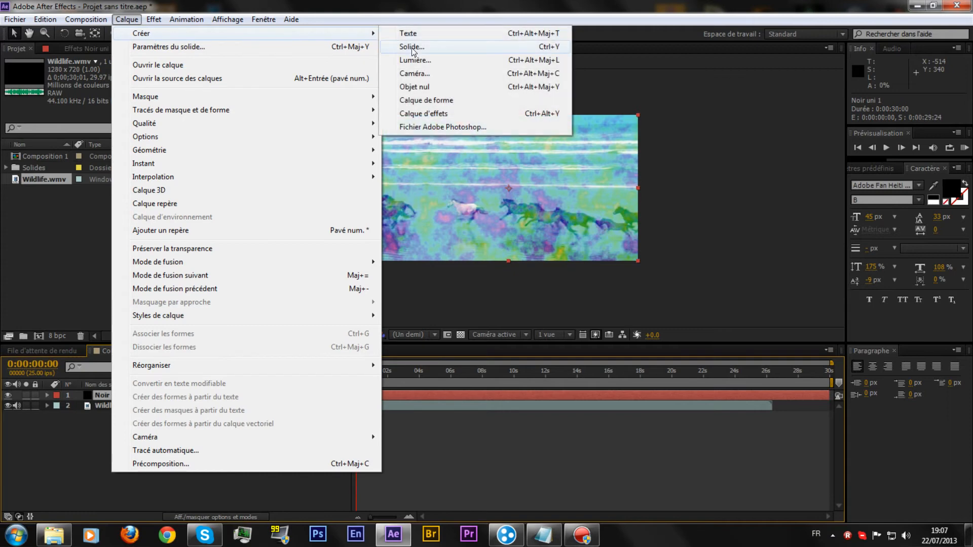
pyautogui.click(412, 48)
pyautogui.click(546, 373)
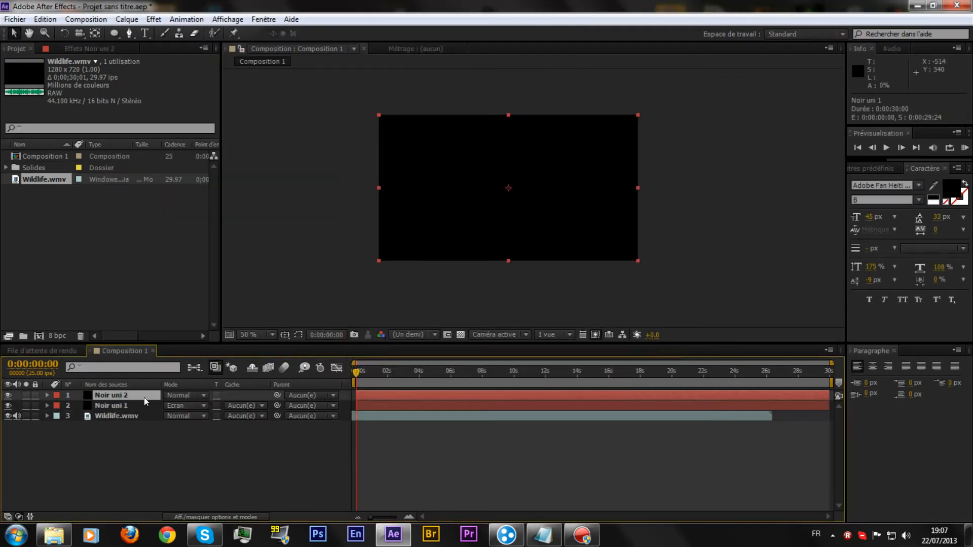
# Precompose the Noir uni 2 solid as Noir uni 2 - Comp 1, transferring all attributes, and open the new composition.
pyautogui.click(126, 20)
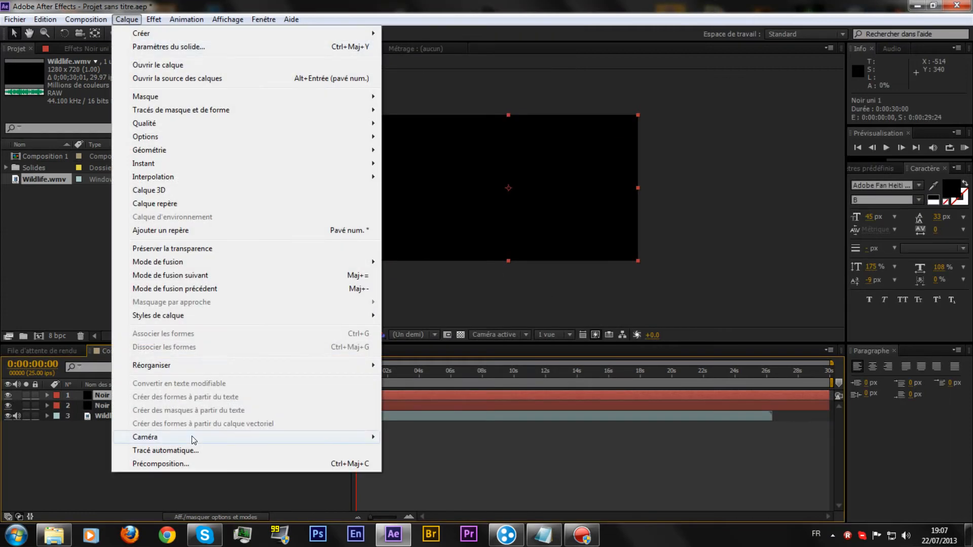
pyautogui.click(182, 468)
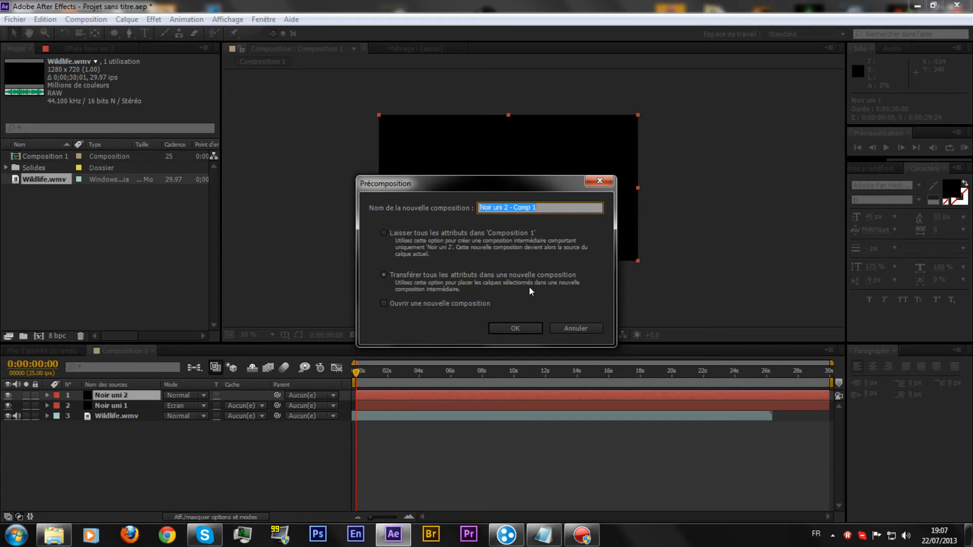
pyautogui.click(521, 328)
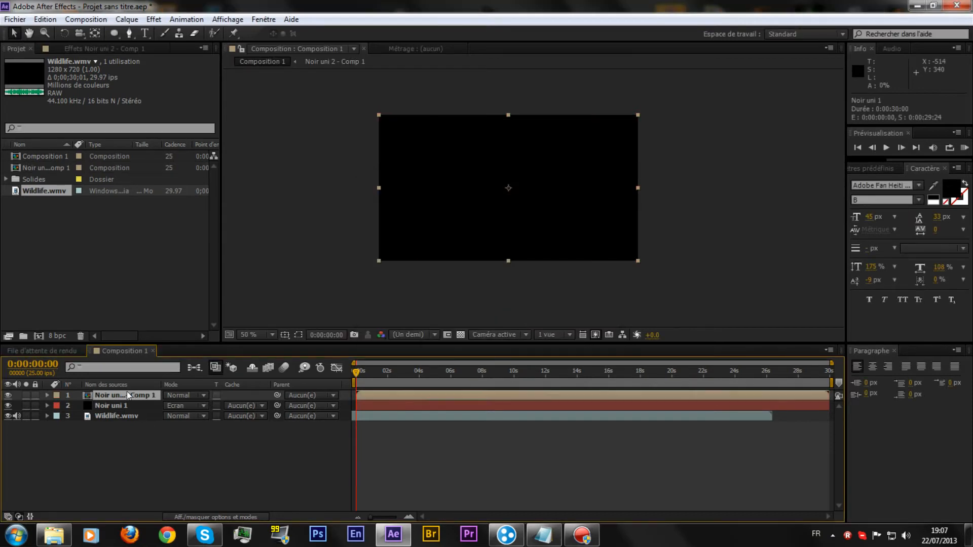
pyautogui.doubleClick(107, 394)
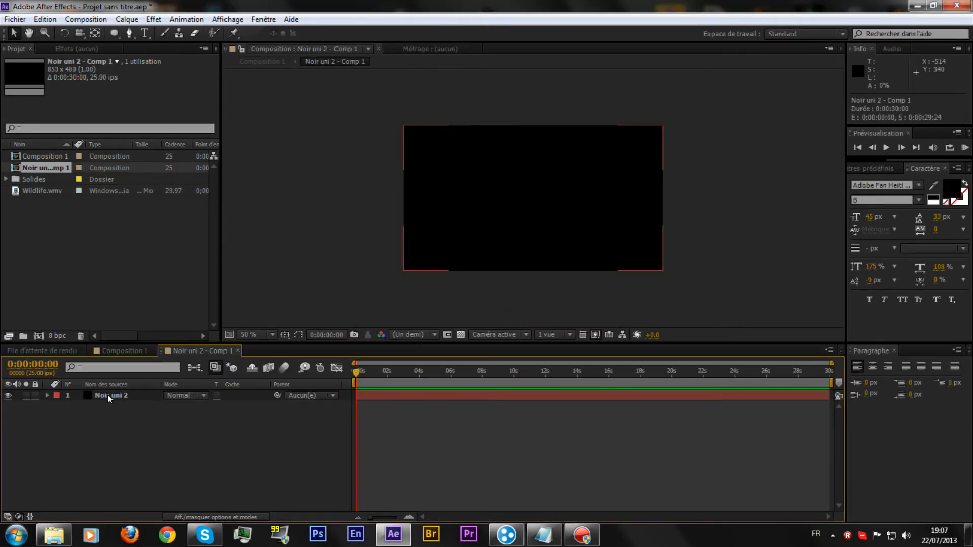
# Add a white (FFFFFF) solid above Noir uni 2 inside the precomposition.
pyautogui.click(117, 396)
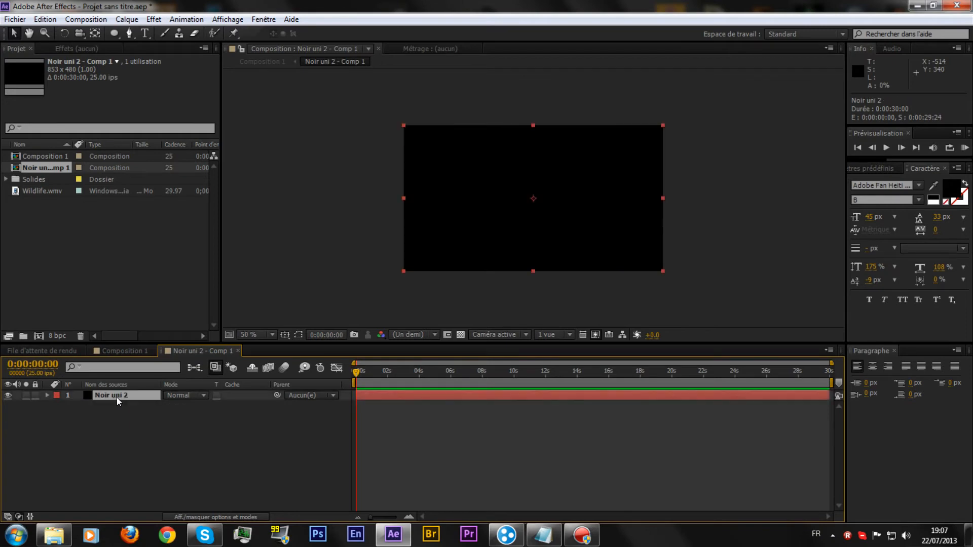
pyautogui.click(127, 20)
pyautogui.moveTo(142, 30)
pyautogui.click(461, 46)
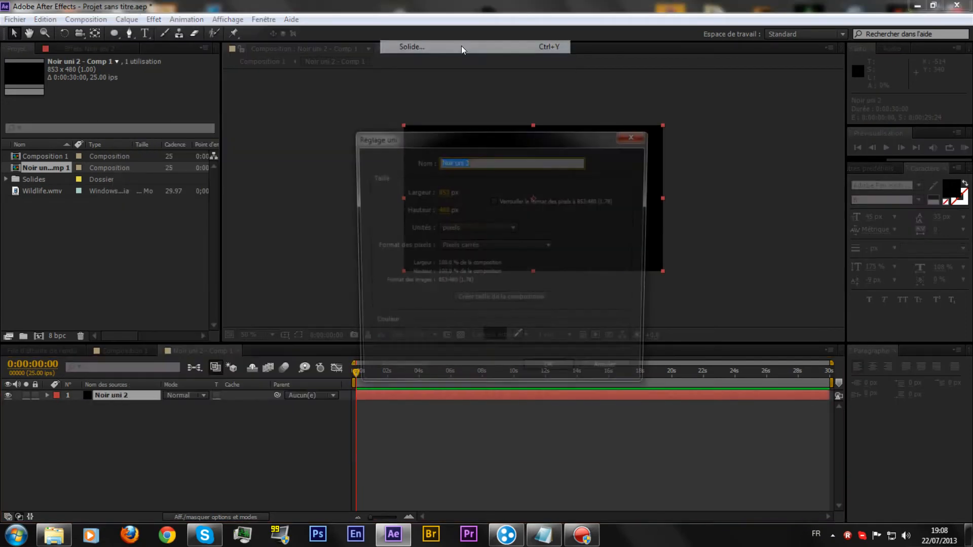
pyautogui.click(486, 338)
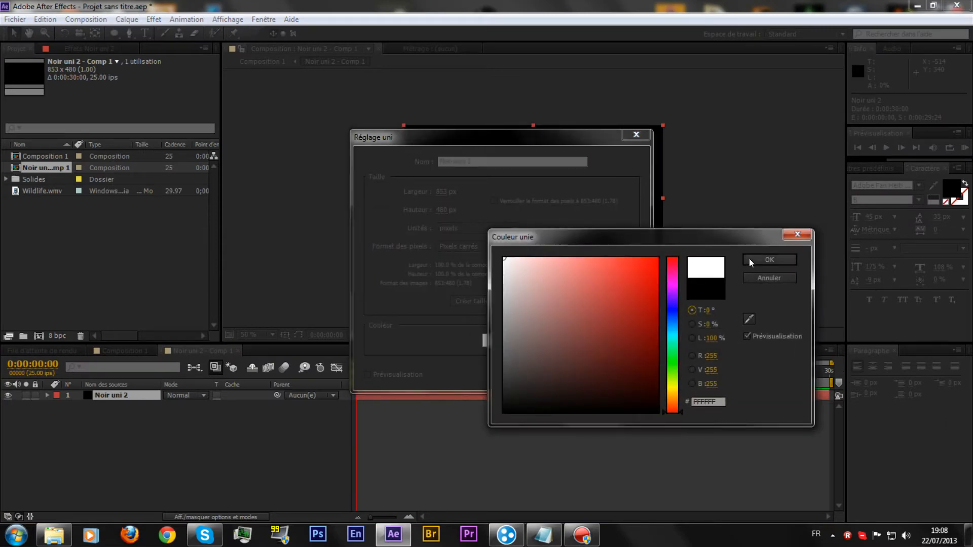
pyautogui.click(749, 259)
pyautogui.click(548, 376)
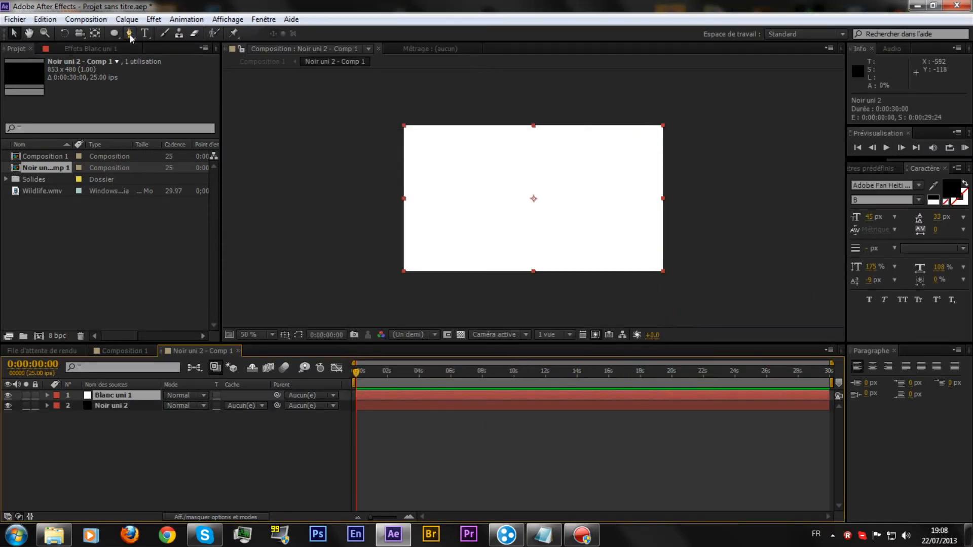
# Draw a circular mask about 176 px across near the middle of the white Blanc uni 1 solid.
pyautogui.click(114, 33)
pyautogui.moveTo(505, 179); pyautogui.dragTo(571, 233)
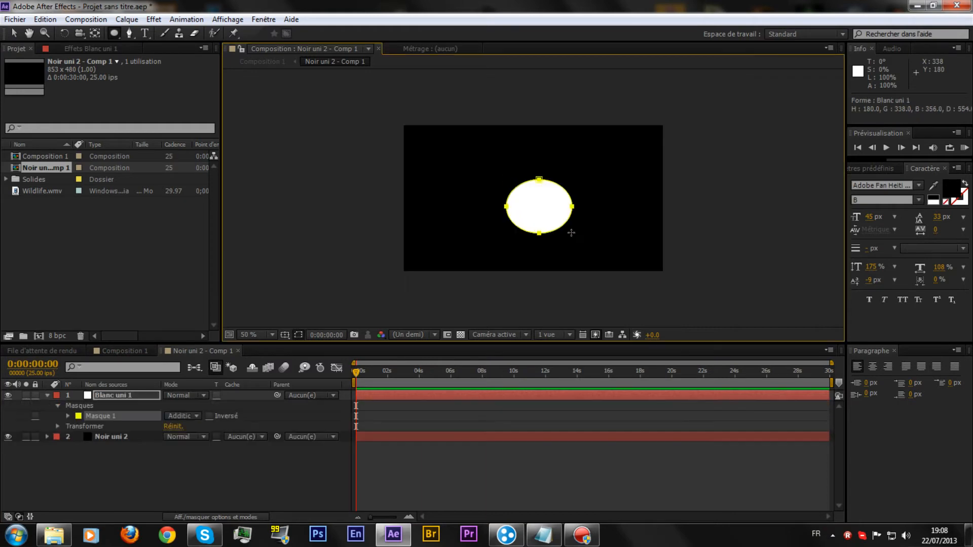
pyautogui.click(517, 476)
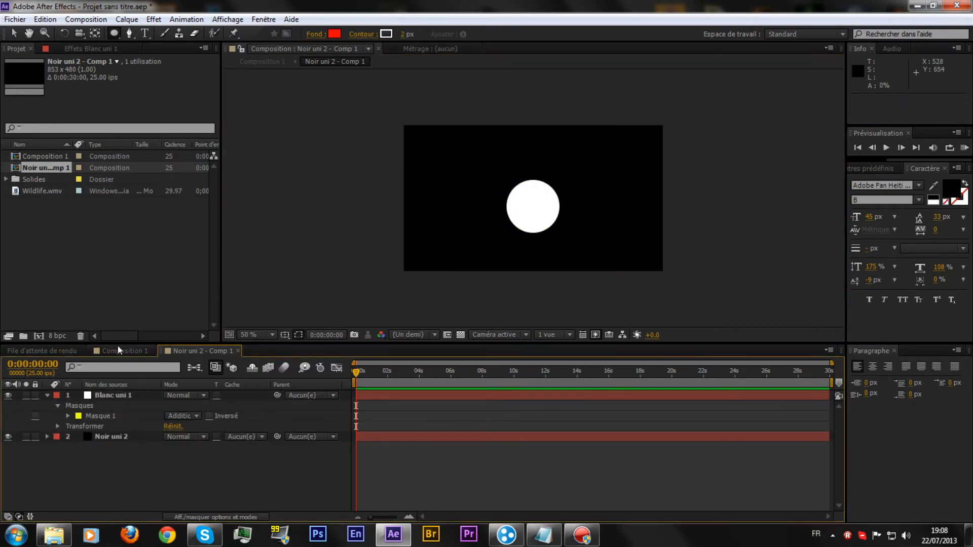
# Compare the white circle in Composition 1 with its source in Noir uni 2 - Comp 1, ending in the precomposition.
pyautogui.click(118, 346)
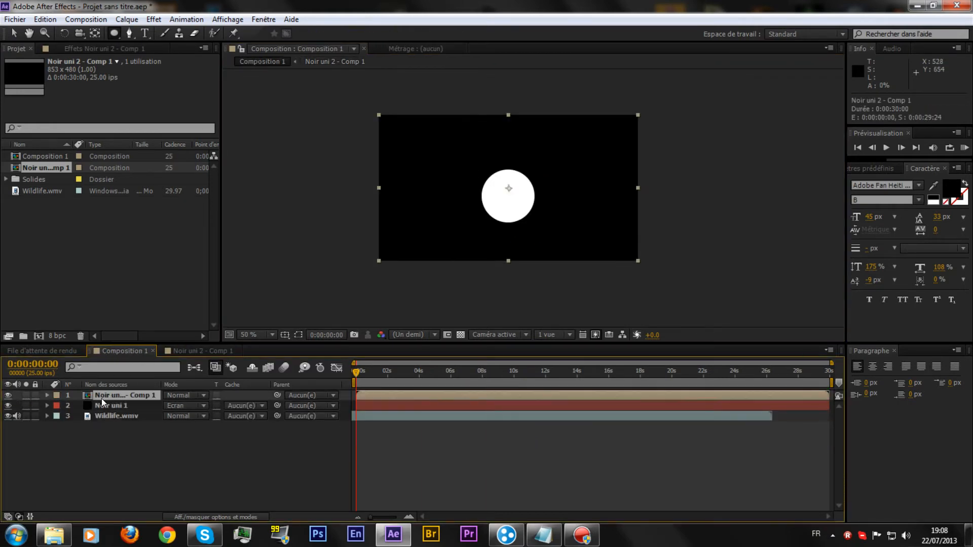
pyautogui.click(193, 352)
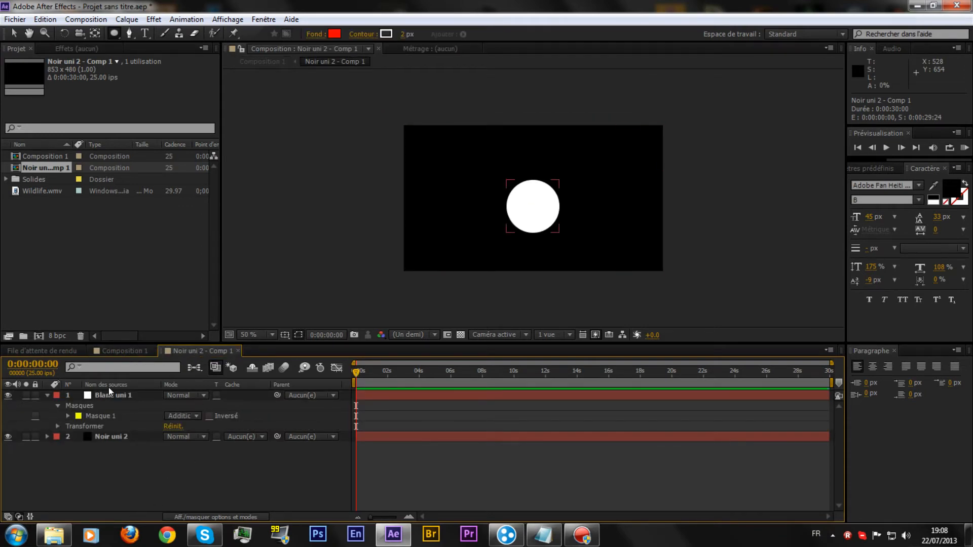
pyautogui.click(81, 476)
pyautogui.click(107, 353)
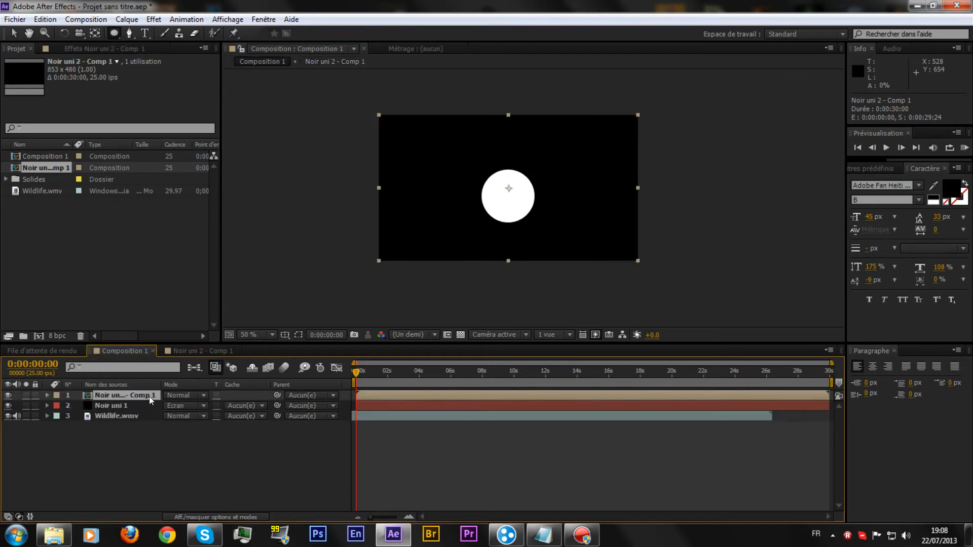
pyautogui.click(199, 349)
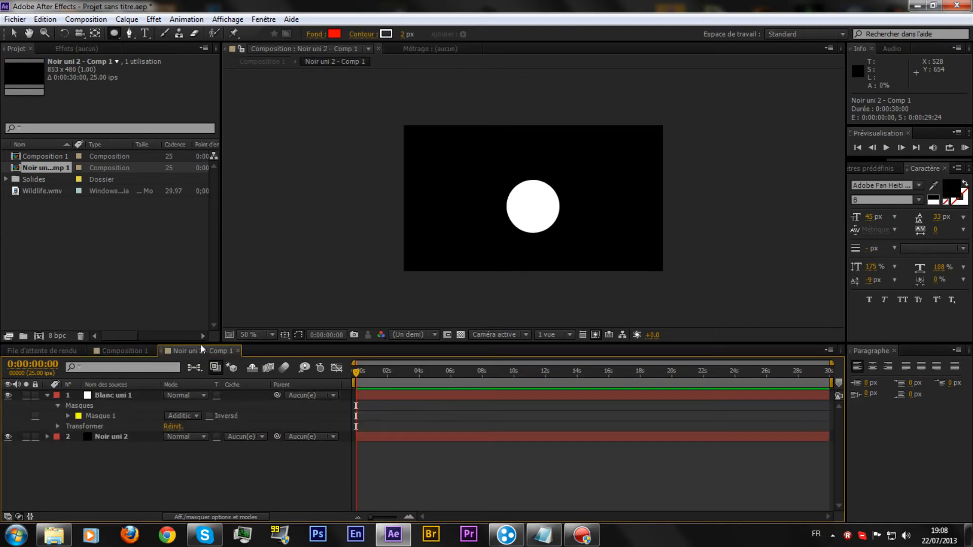
pyautogui.click(100, 347)
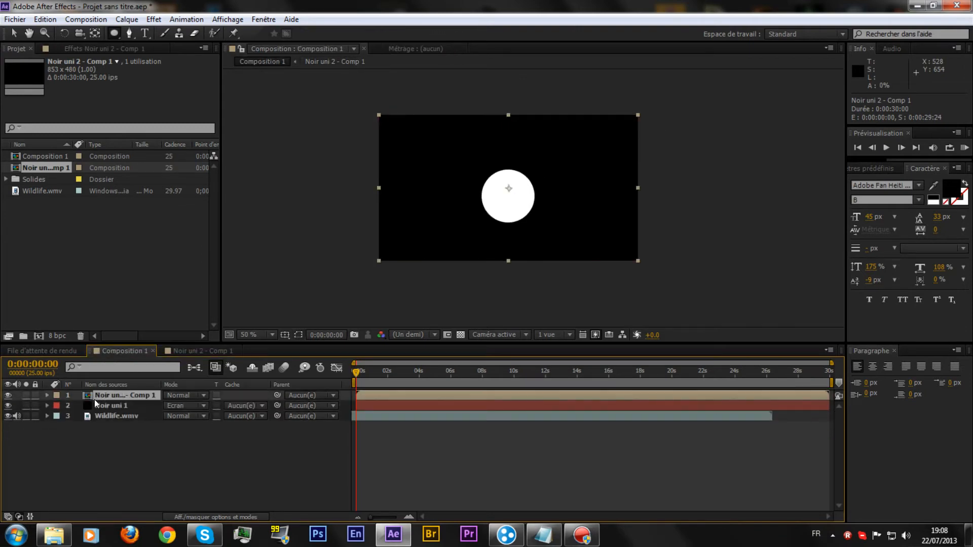
pyautogui.click(187, 350)
# Set the feather of Masque 1 on Blanc uni 1 to 22 pixels and collapse the layer's properties.
pyautogui.click(46, 395)
pyautogui.click(120, 396)
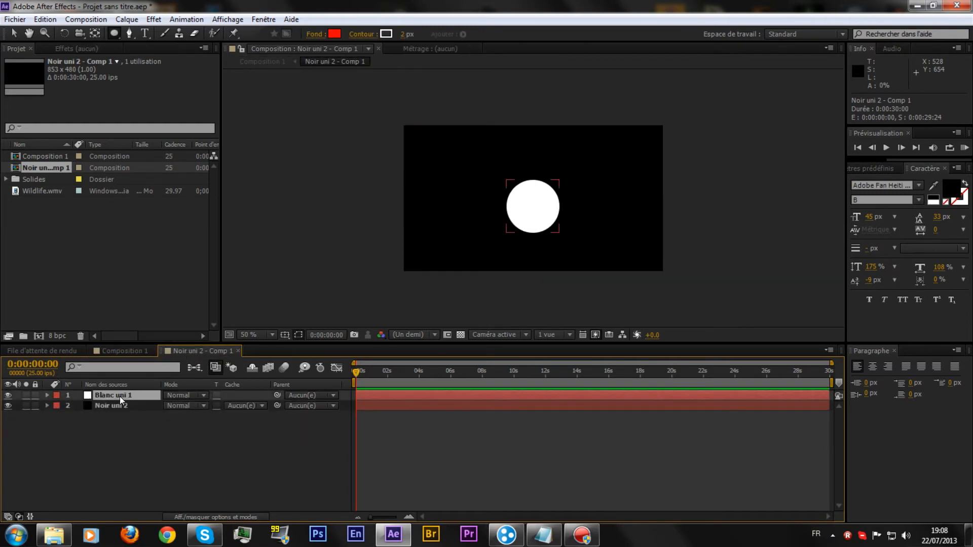
pyautogui.click(47, 395)
pyautogui.click(67, 416)
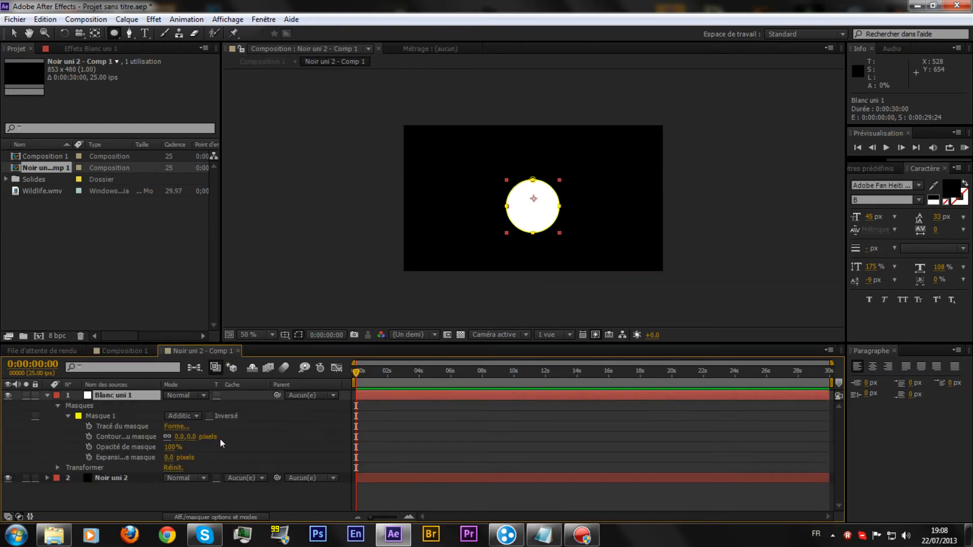
pyautogui.click(349, 432)
pyautogui.moveTo(177, 440); pyautogui.dragTo(427, 439)
pyautogui.click(426, 437)
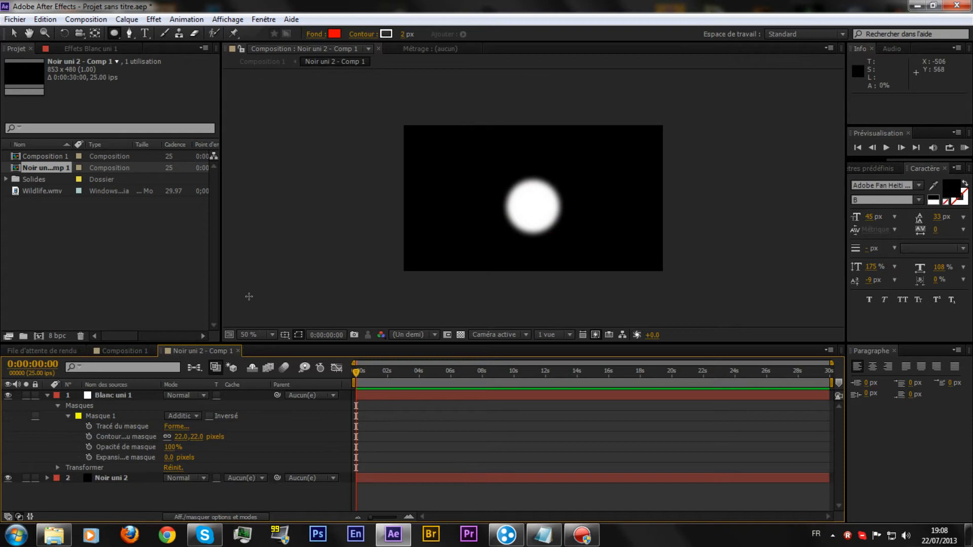
pyautogui.click(47, 395)
# Move the feathered white circle slightly up so it sits in the centre of the black frame.
pyautogui.scroll(2, 540, 252)
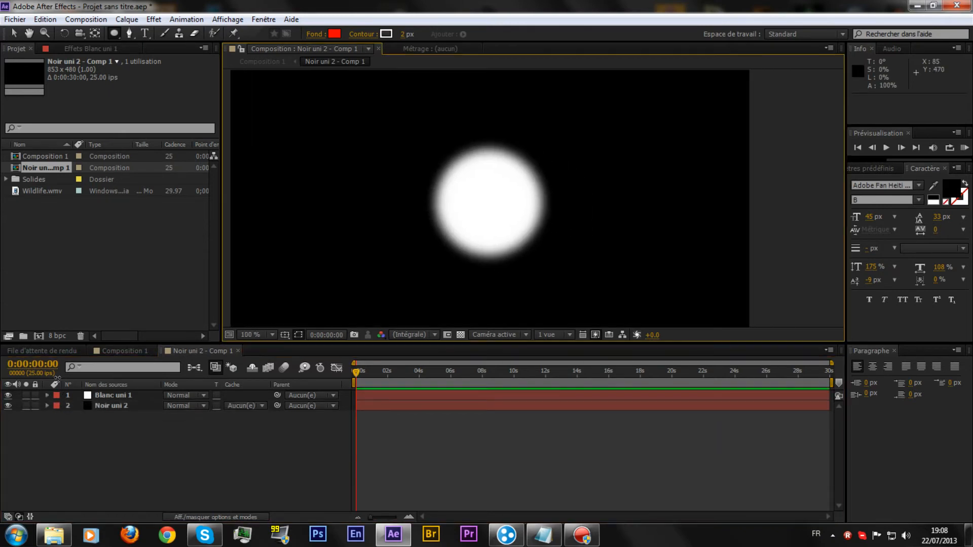
pyautogui.click(452, 208)
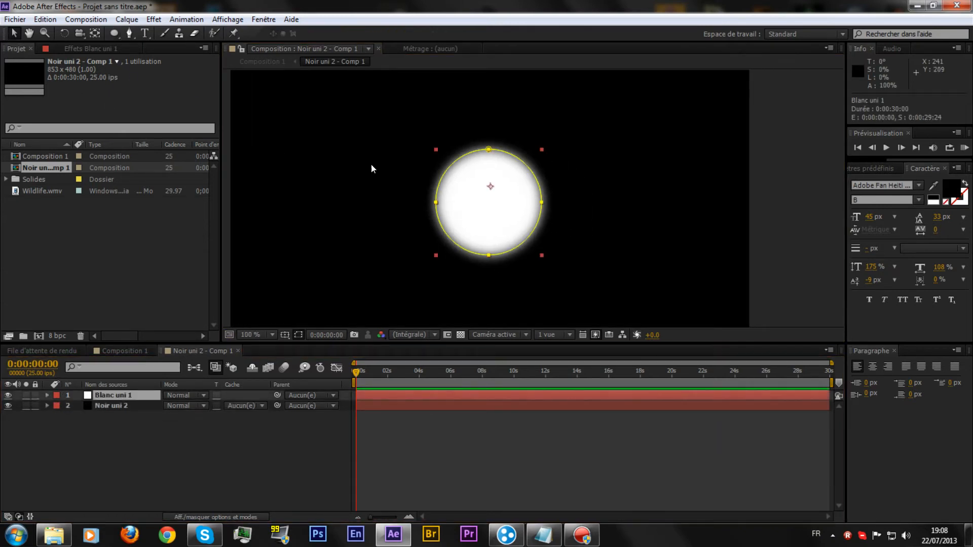
pyautogui.moveTo(493, 214); pyautogui.dragTo(515, 210)
pyautogui.scroll(-1, 476, 201)
pyautogui.click(703, 298)
pyautogui.scroll(1, 568, 260)
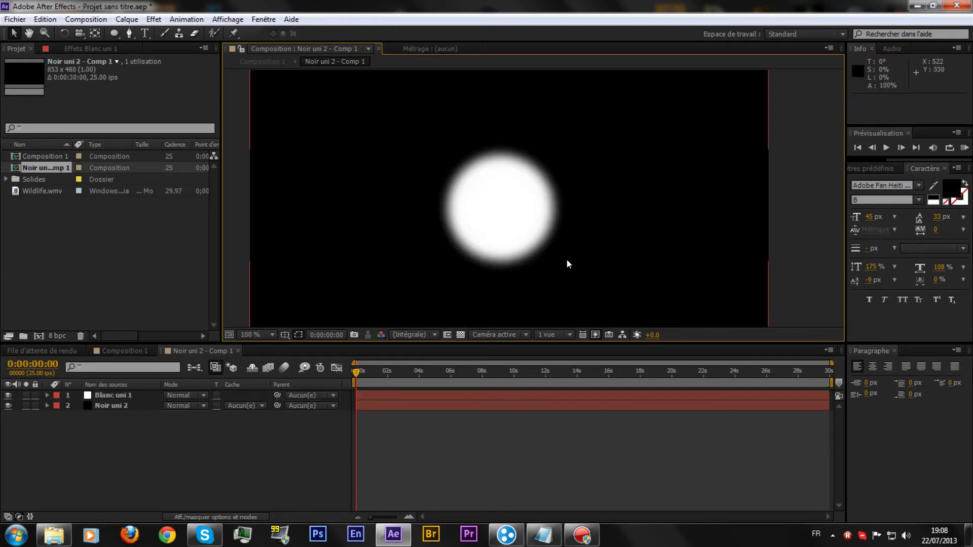
pyautogui.moveTo(567, 259); pyautogui.dragTo(580, 255)
pyautogui.moveTo(524, 212); pyautogui.dragTo(530, 214)
pyautogui.scroll(-1, 709, 250)
pyautogui.click(740, 254)
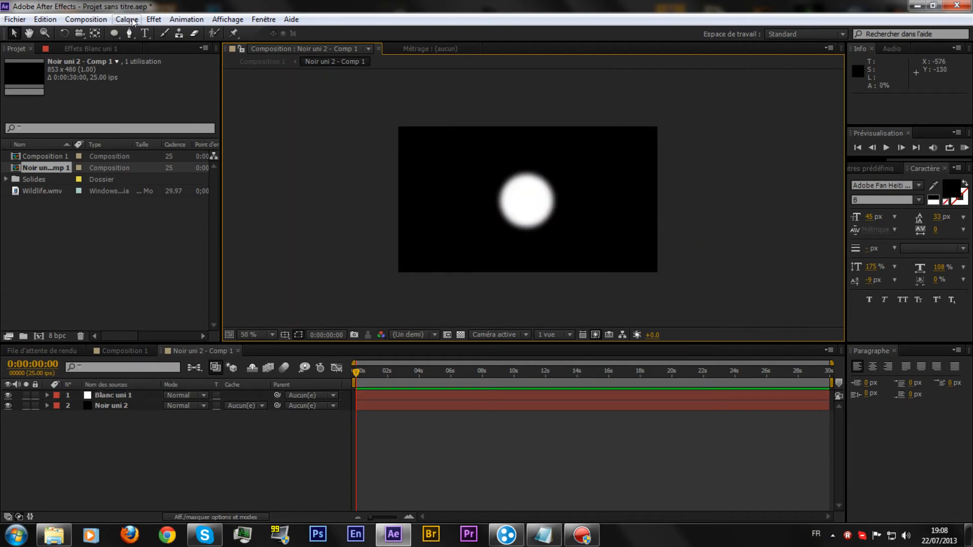
# Apply the Turbulences distortion effect to the Blanc uni 1 layer.
pyautogui.click(155, 19)
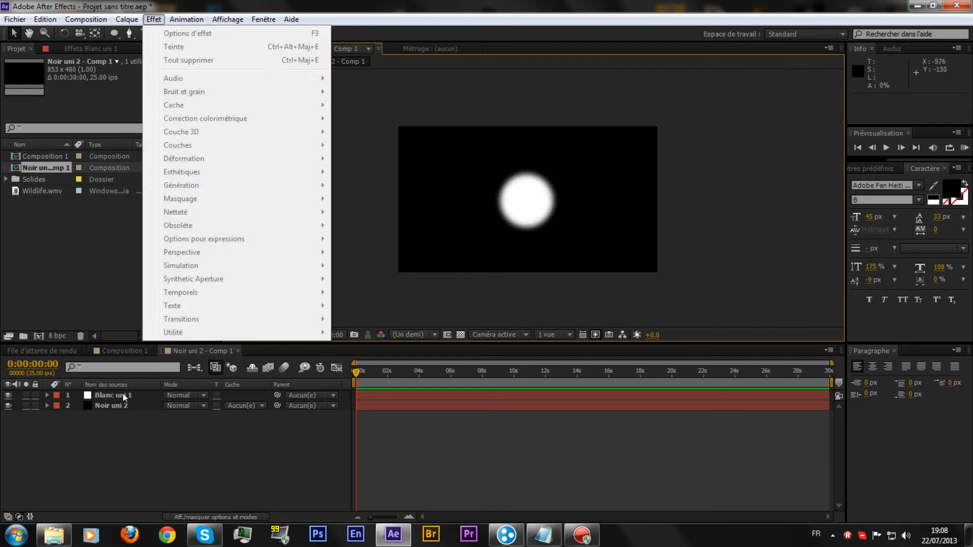
pyautogui.click(122, 394)
pyautogui.click(153, 19)
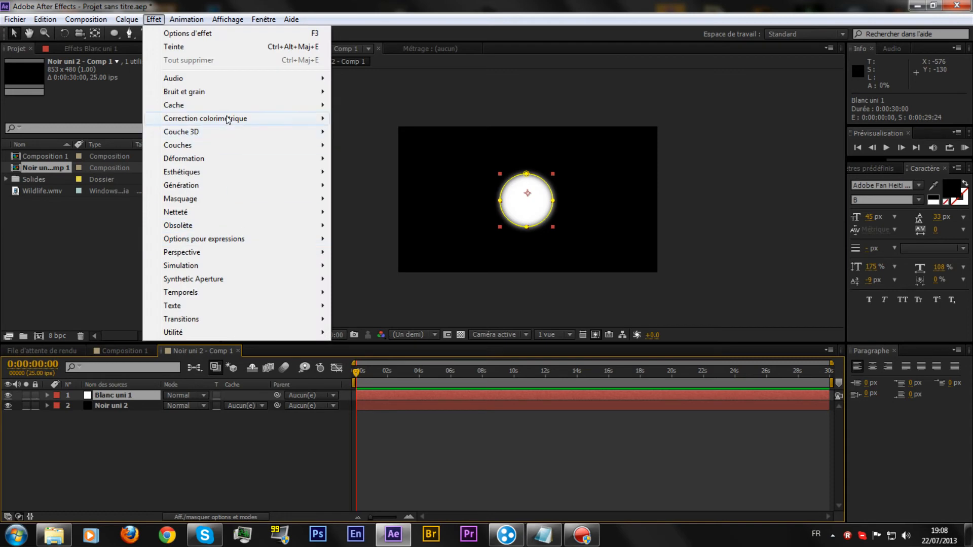
pyautogui.moveTo(228, 119)
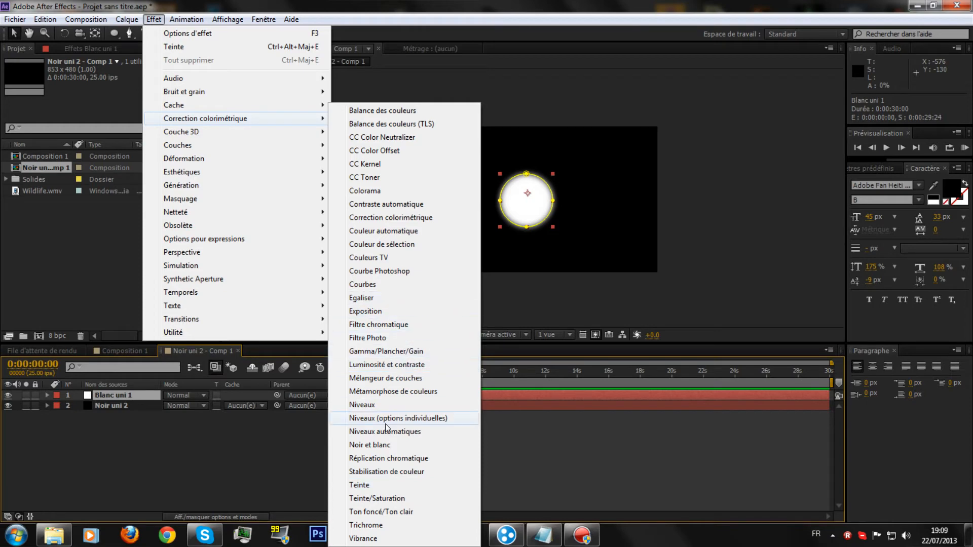
pyautogui.moveTo(201, 160)
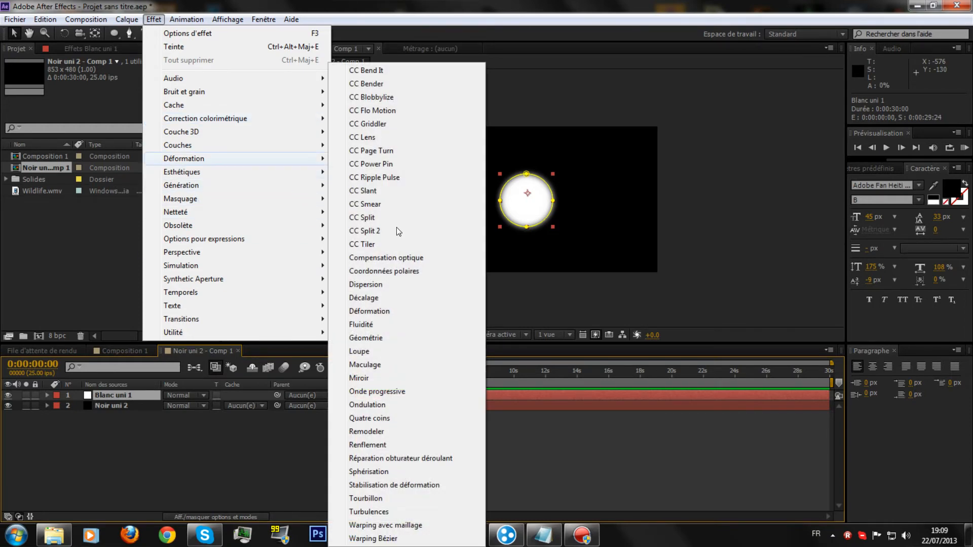
pyautogui.click(383, 513)
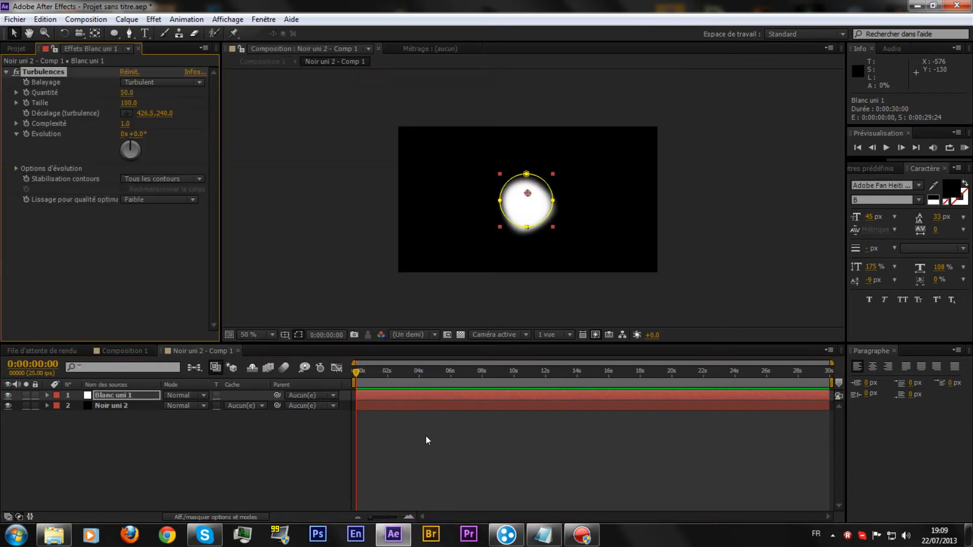
# Set the Turbulences effect on Blanc uni 1 to Quantité 48, Taille 28 and Complexité 9.8.
pyautogui.press('.')
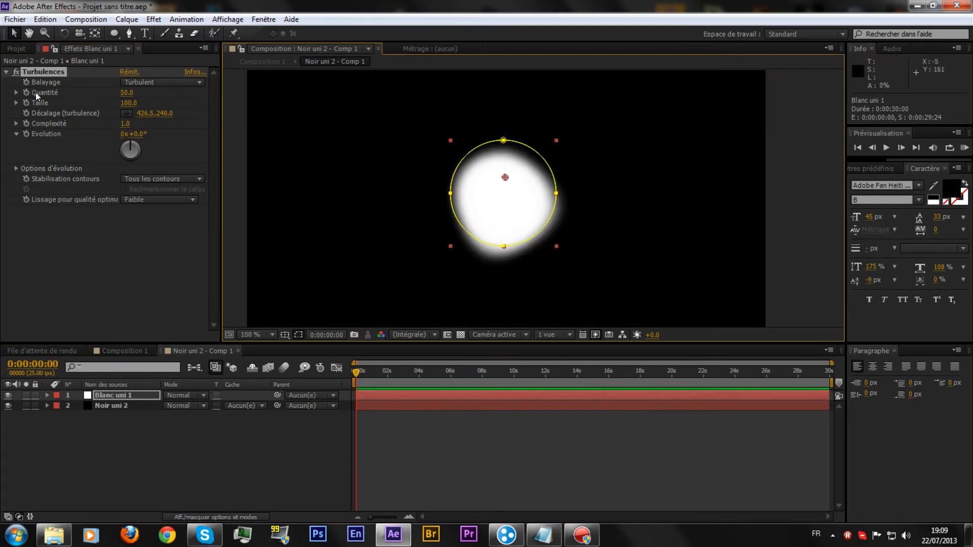
pyautogui.moveTo(127, 93); pyautogui.dragTo(550, 152)
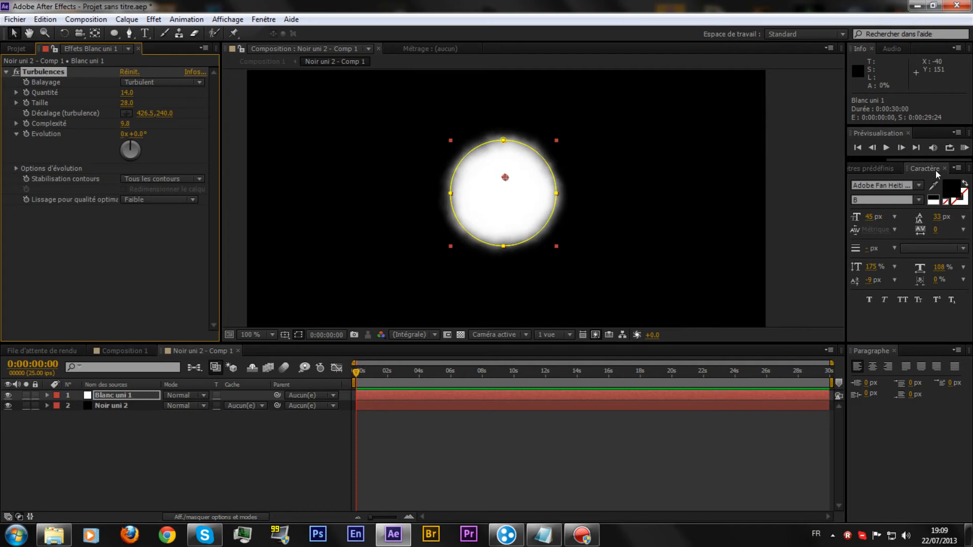
pyautogui.moveTo(124, 93); pyautogui.dragTo(143, 91)
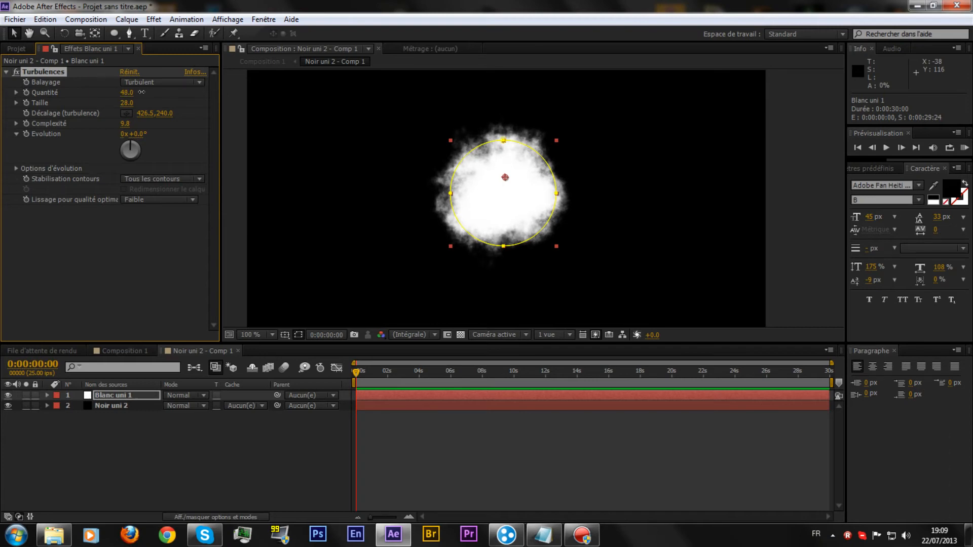
pyautogui.click(614, 456)
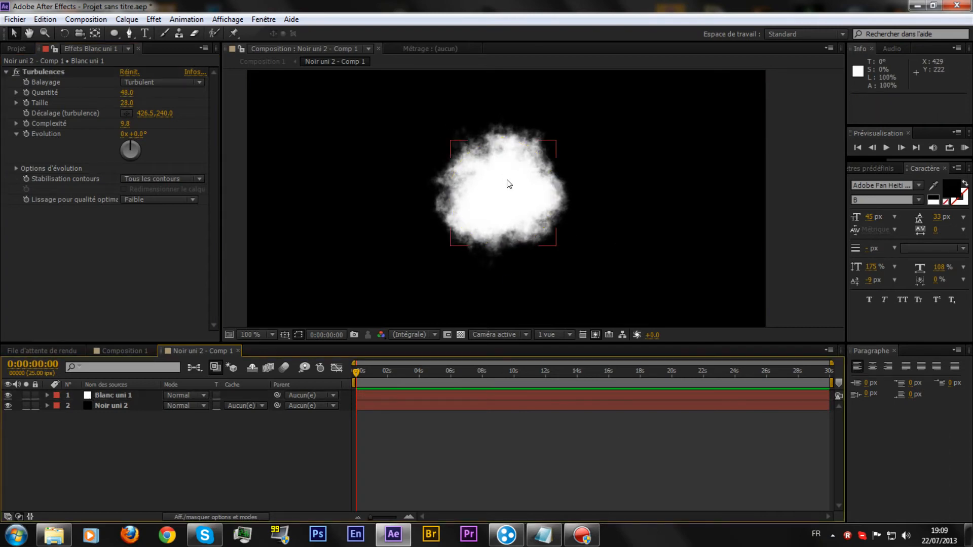
# Reduce the feather of Masque 1 on Blanc uni 1 to 7 pixels and collapse the layer's properties.
pyautogui.click(40, 395)
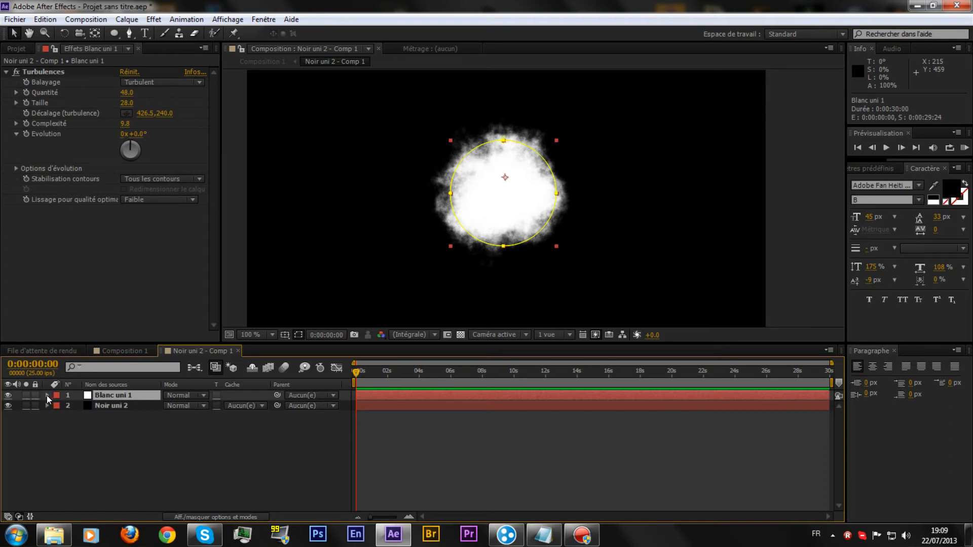
pyautogui.click(46, 396)
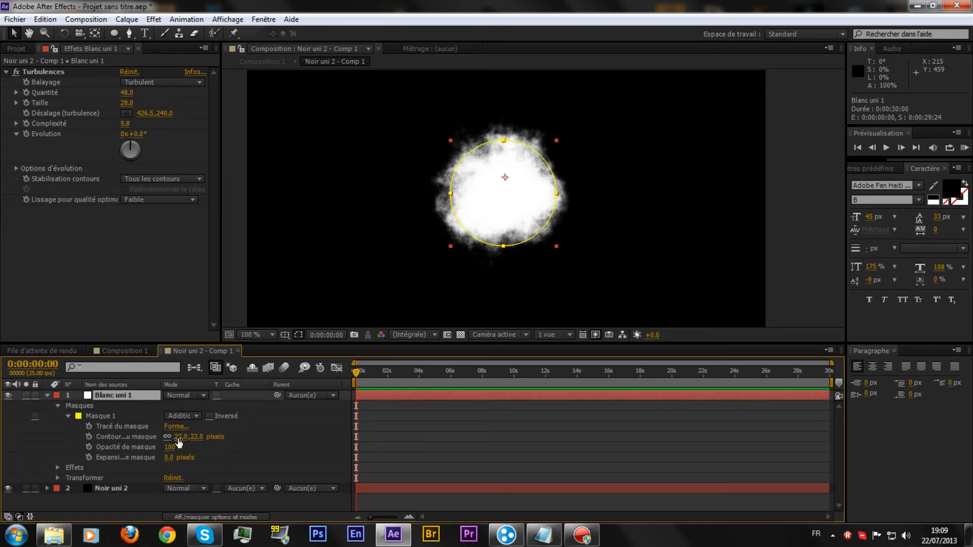
pyautogui.moveTo(178, 443); pyautogui.dragTo(168, 442)
pyautogui.click(474, 462)
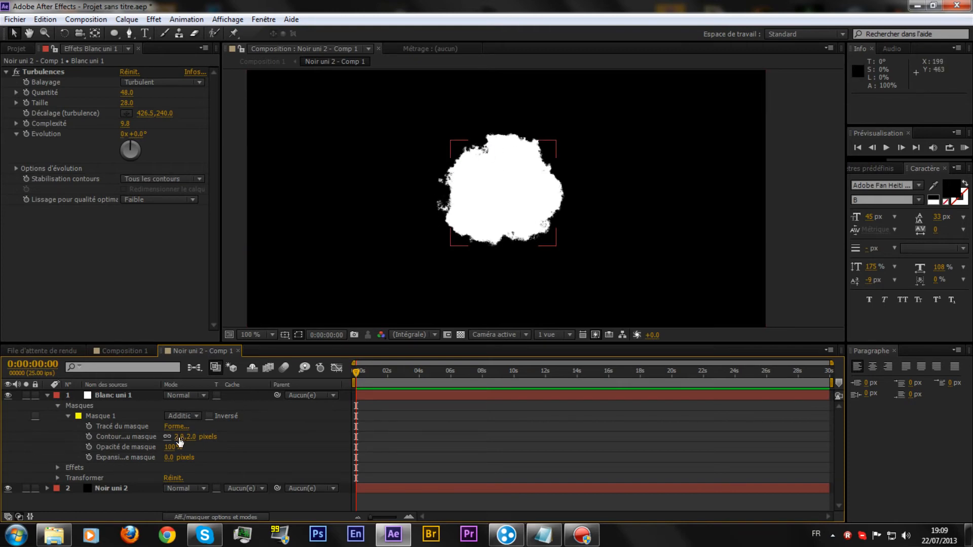
pyautogui.moveTo(182, 437); pyautogui.dragTo(182, 437)
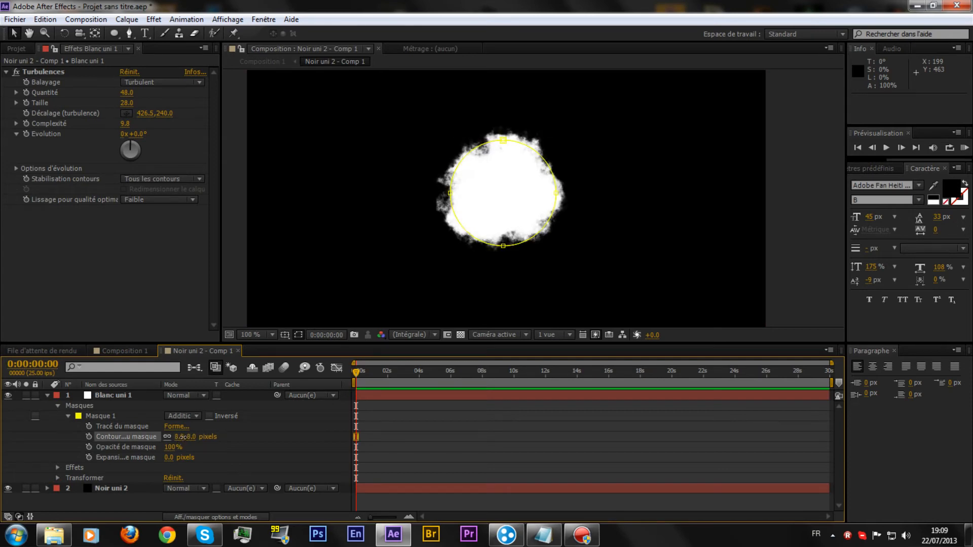
pyautogui.click(549, 428)
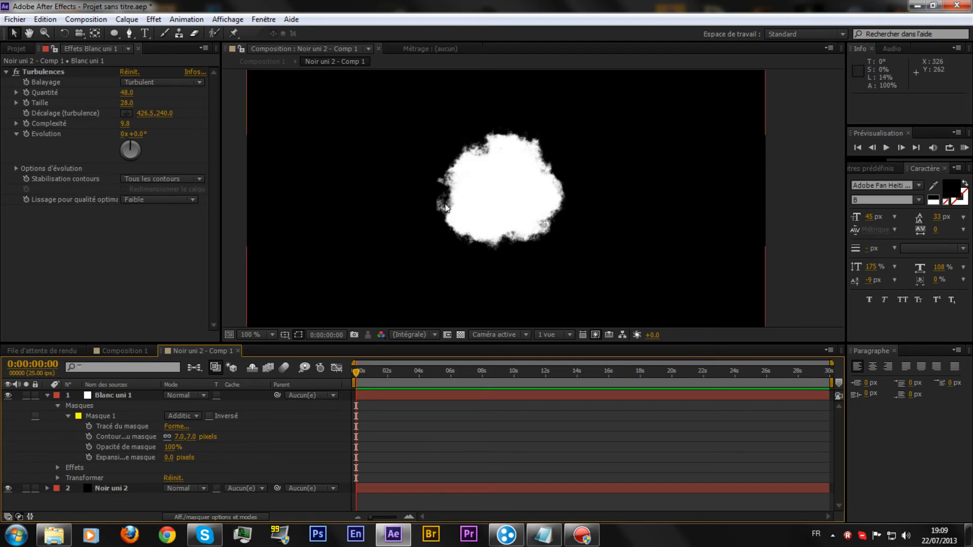
pyautogui.click(46, 396)
# Precompose the Blanc uni 1 and Noir uni 2 layers together as Précomp. 1.
pyautogui.hotkey('ctrl', 'a')
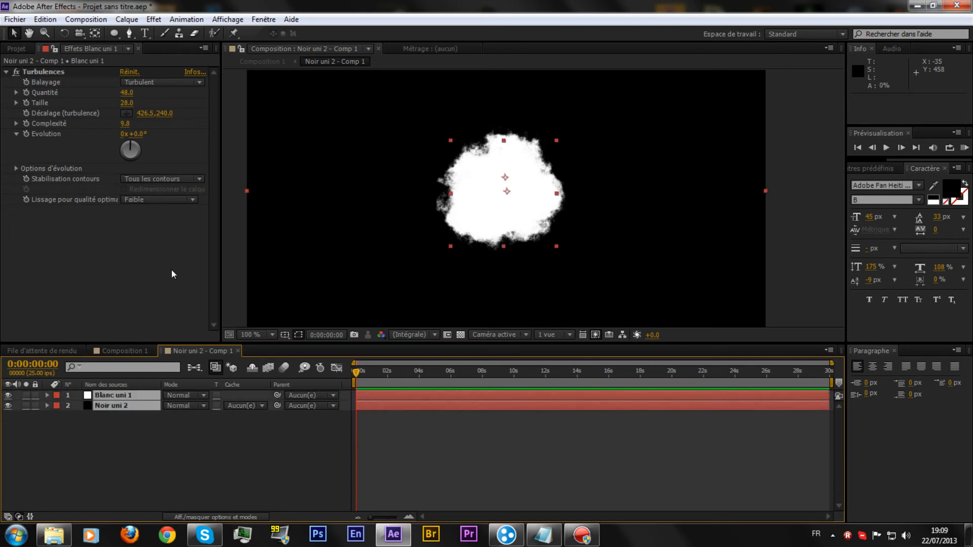
pyautogui.click(128, 20)
pyautogui.click(208, 461)
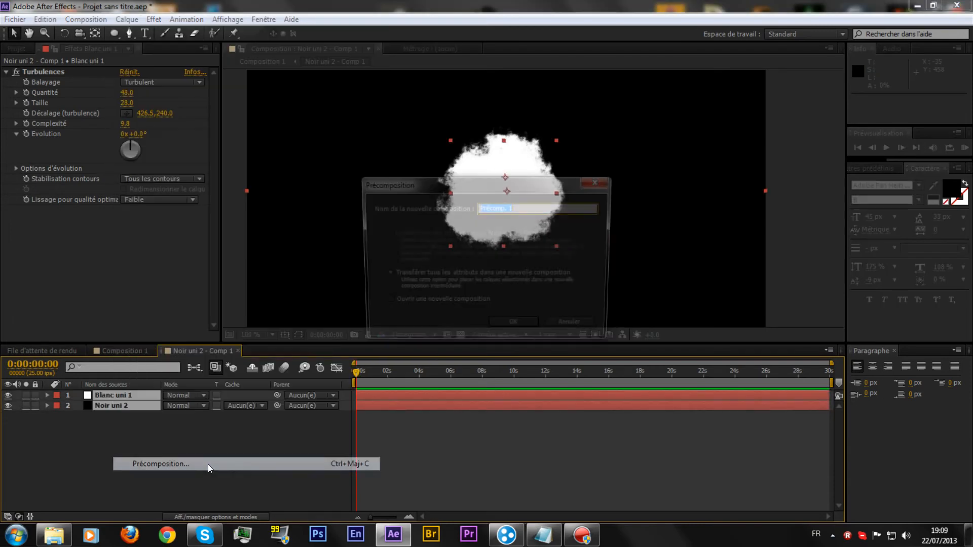
pyautogui.click(518, 328)
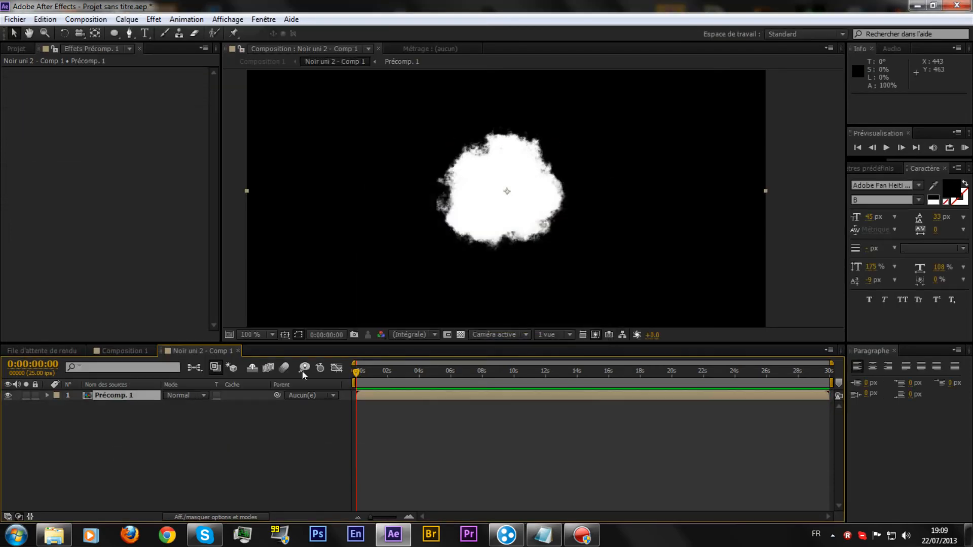
# Apply the Trichrome colour correction effect to the Précomp. 1 layer.
pyautogui.click(137, 20)
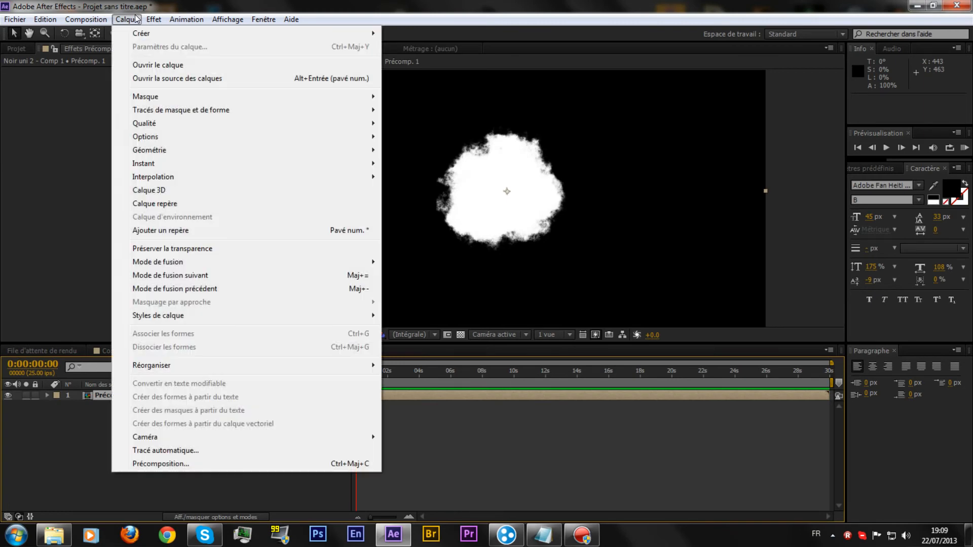
pyautogui.click(146, 21)
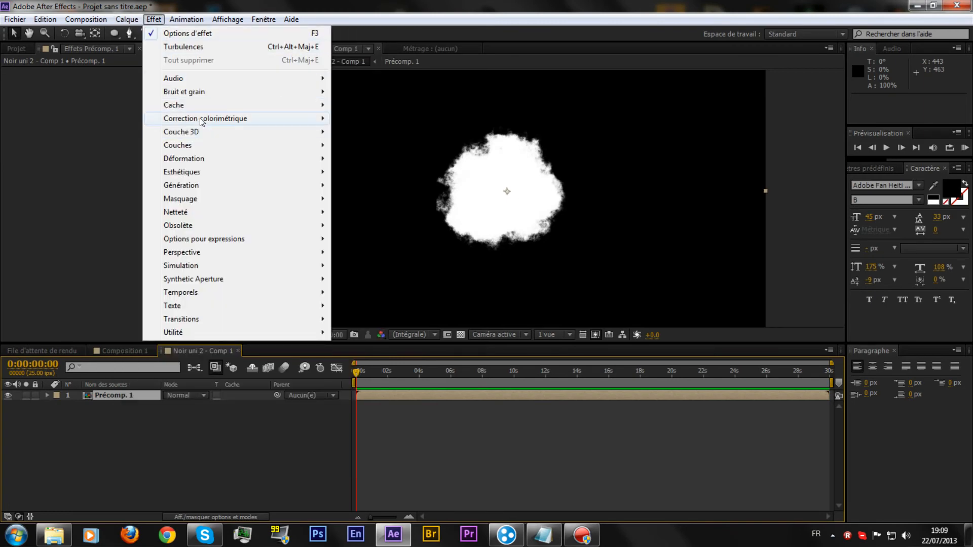
pyautogui.moveTo(203, 119)
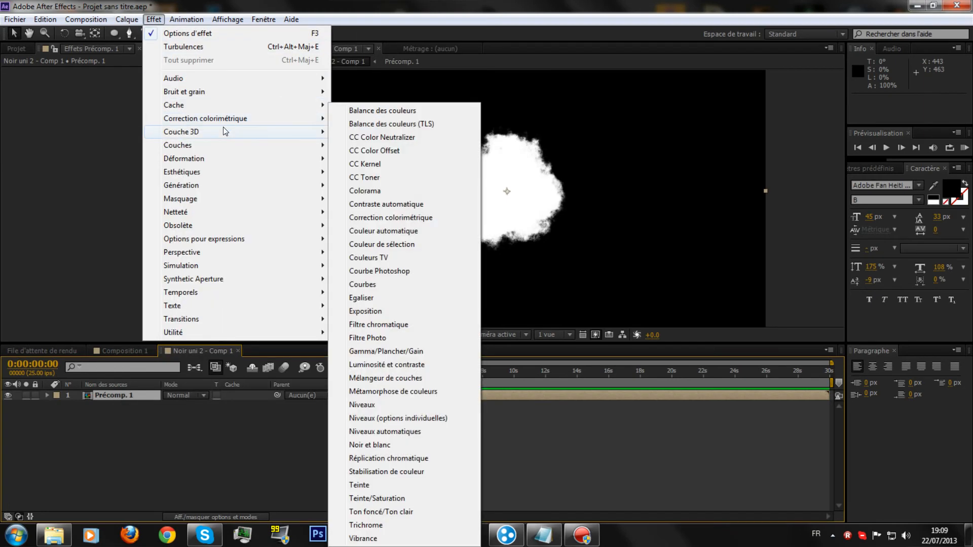
pyautogui.click(387, 528)
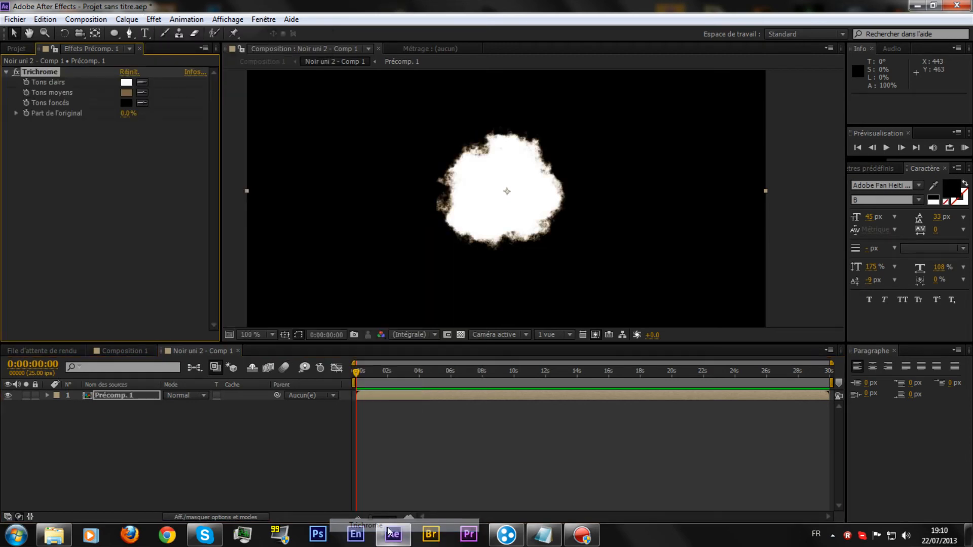
# Change the Tons moyens colour of the Trichrome effect to a bright, fully saturated orange.
pyautogui.click(126, 93)
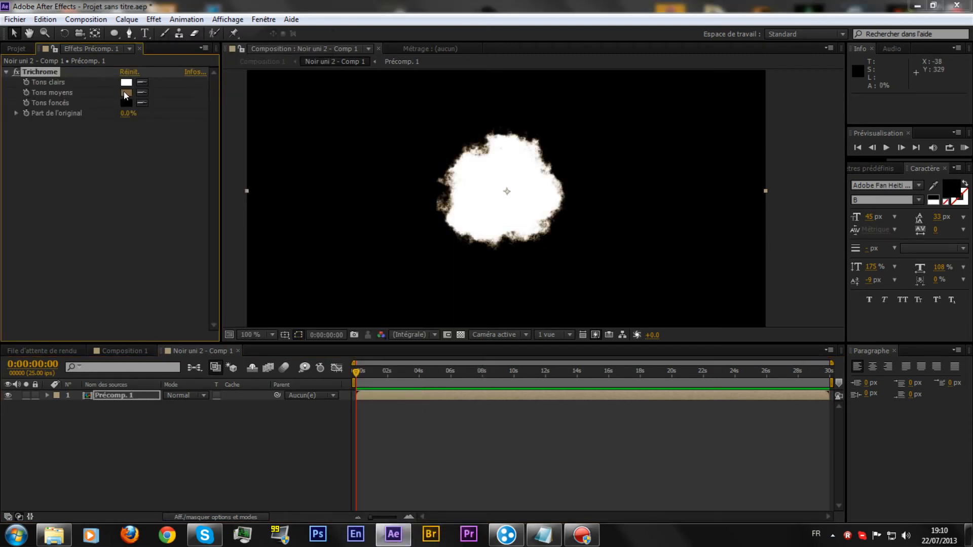
pyautogui.moveTo(576, 280); pyautogui.dragTo(712, 229)
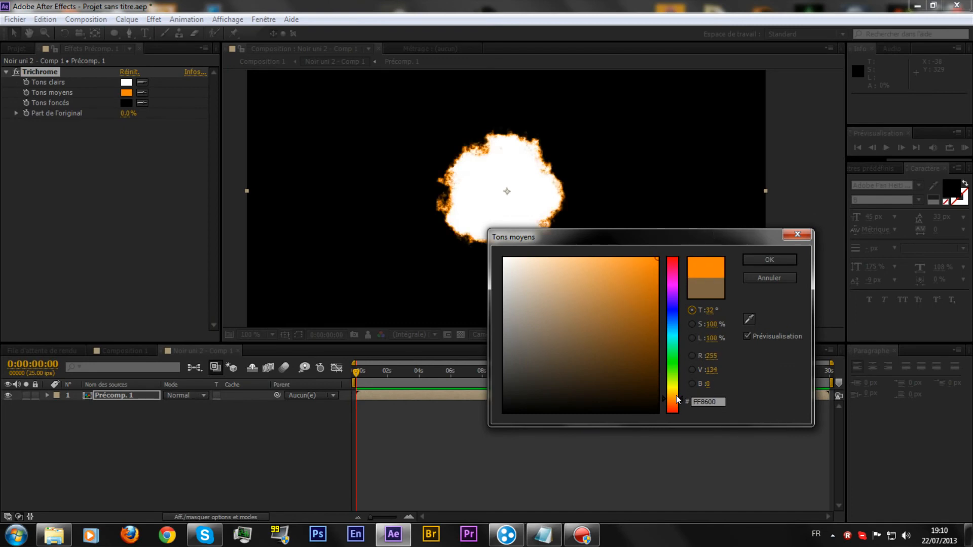
pyautogui.moveTo(672, 405); pyautogui.dragTo(683, 397)
pyautogui.click(768, 259)
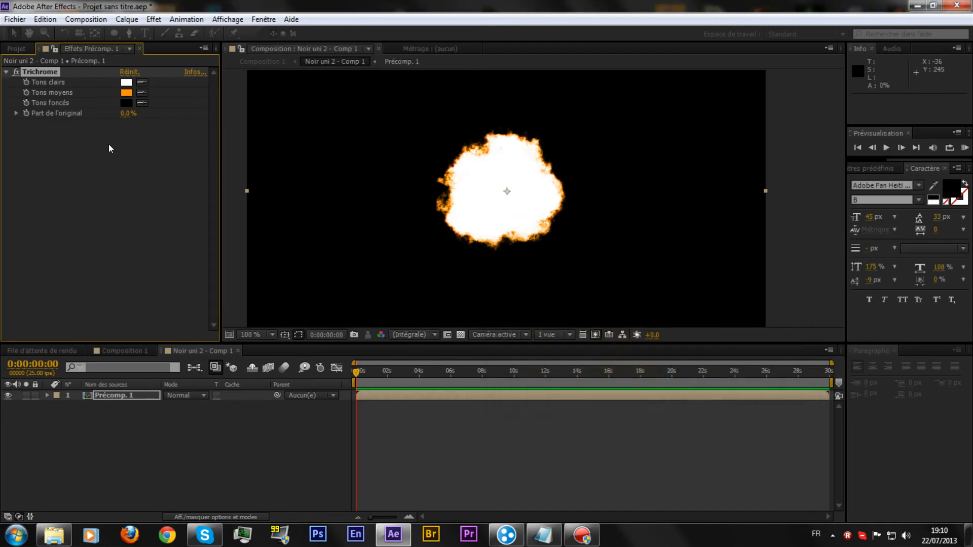
# Set Part de l'original of the Trichrome effect to 33 % and inspect the orange edges up close.
pyautogui.moveTo(127, 113); pyautogui.dragTo(252, 116)
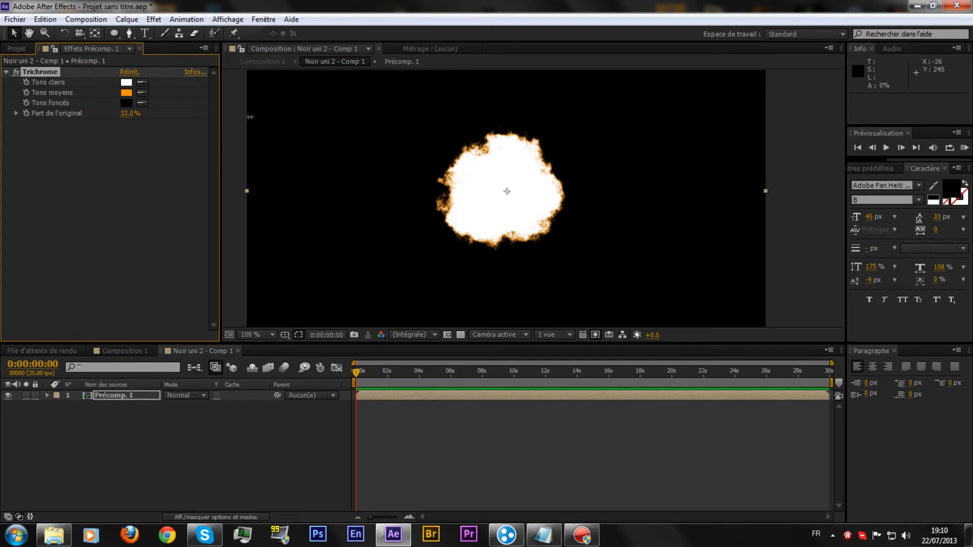
pyautogui.click(478, 454)
pyautogui.press('.')
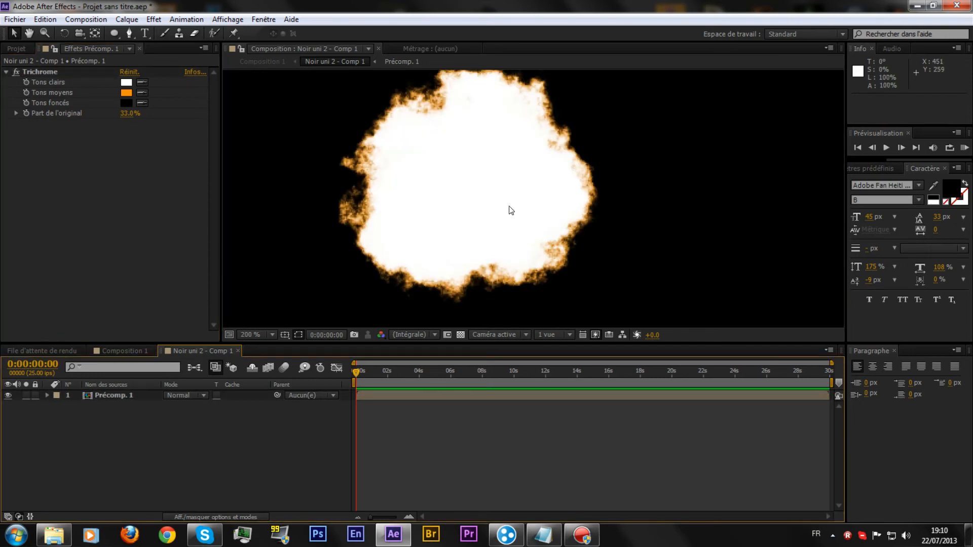
pyautogui.press(',')
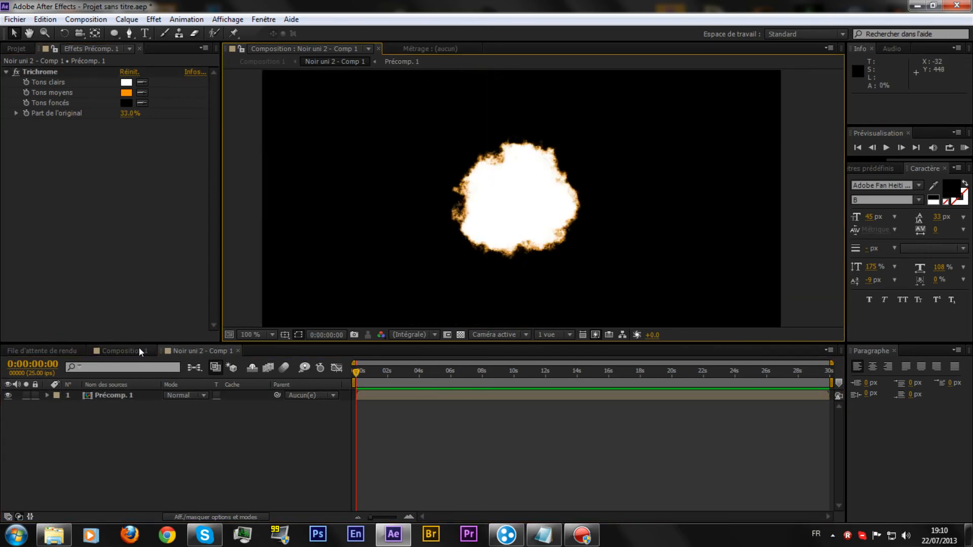
# Hide the Noir uni 2 - Comp 1 and Noir uni 1 layers in Composition 1 to view Wildlife.wmv alone.
pyautogui.click(139, 350)
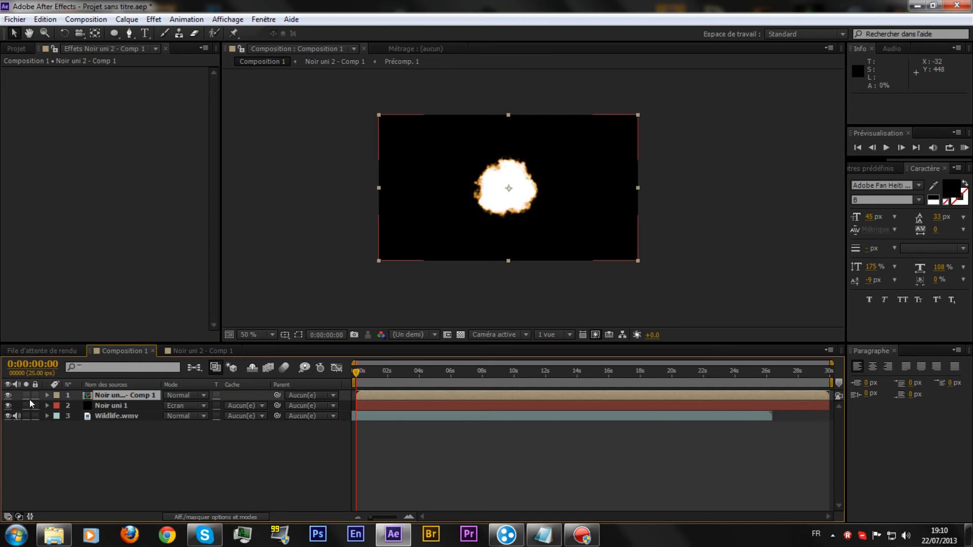
pyautogui.click(7, 395)
pyautogui.click(7, 406)
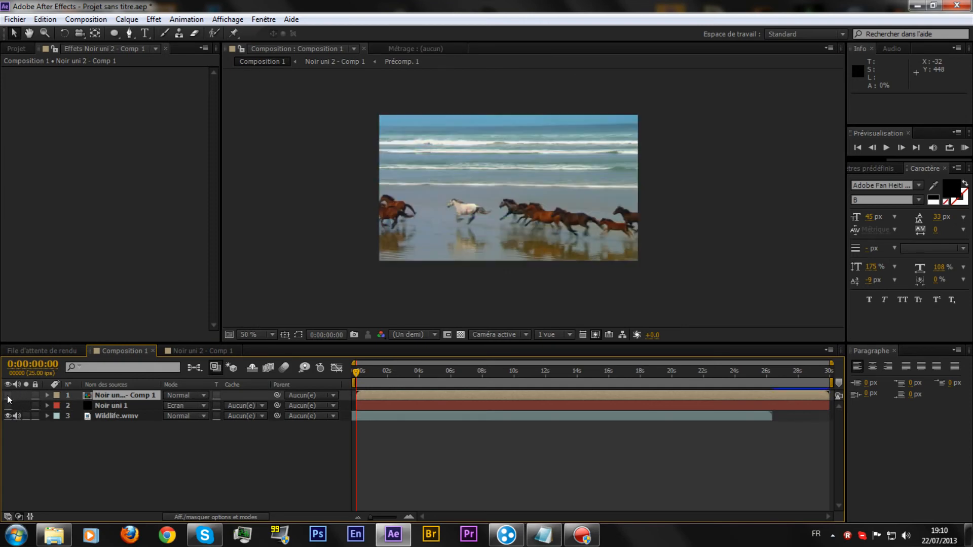
pyautogui.moveTo(503, 251); pyautogui.dragTo(548, 243)
pyautogui.scroll(1, 507, 241)
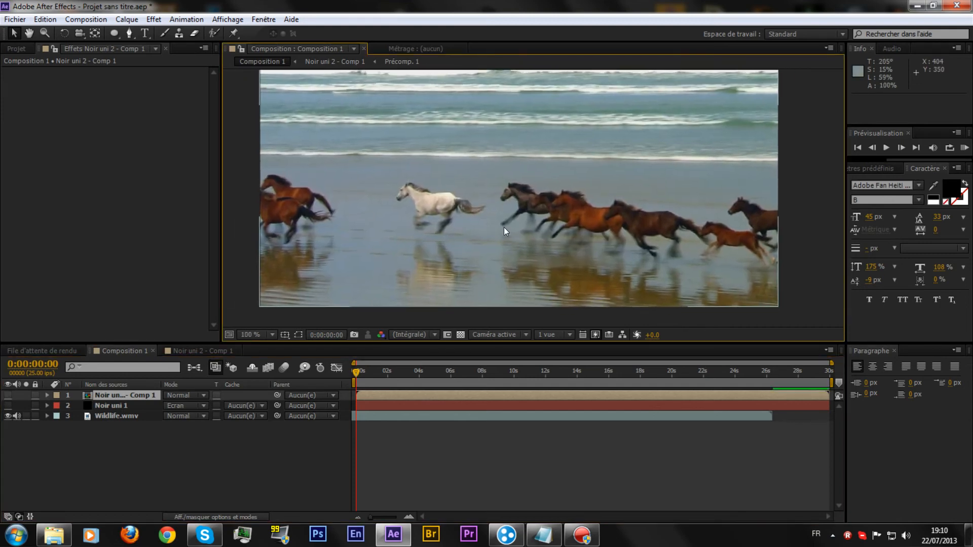
# Trim the end of the Précomp. 1 layer in Noir uni 2 - Comp 1 to a duration of about 6 seconds.
pyautogui.click(200, 351)
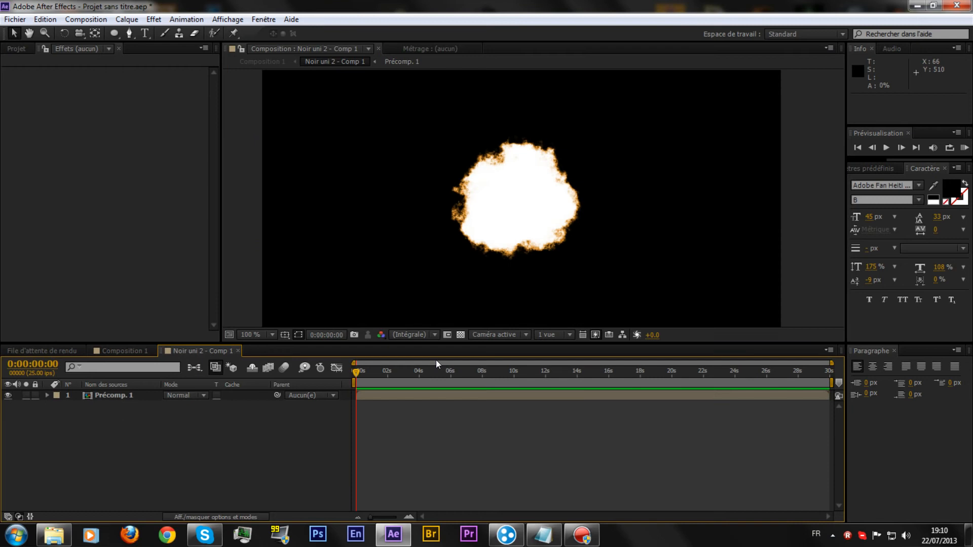
pyautogui.click(717, 396)
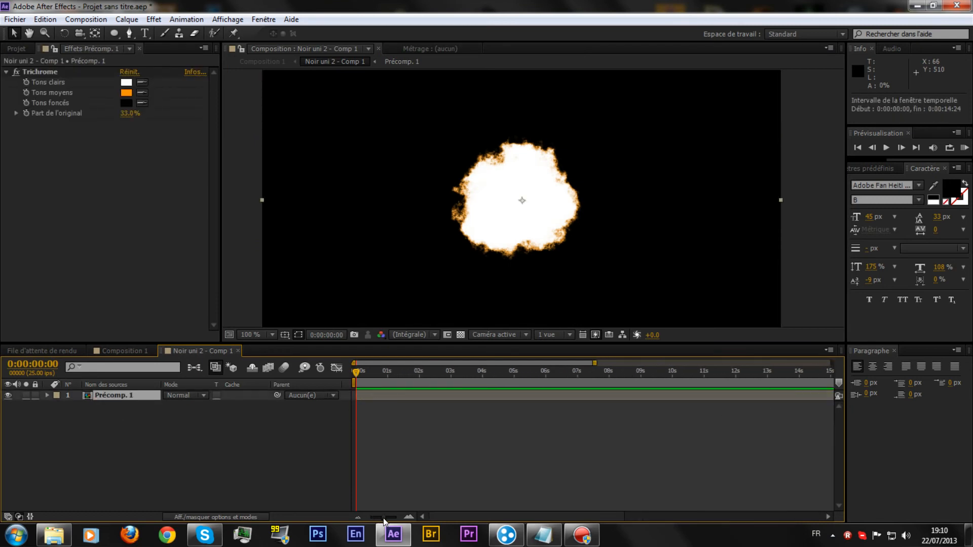
pyautogui.click(549, 449)
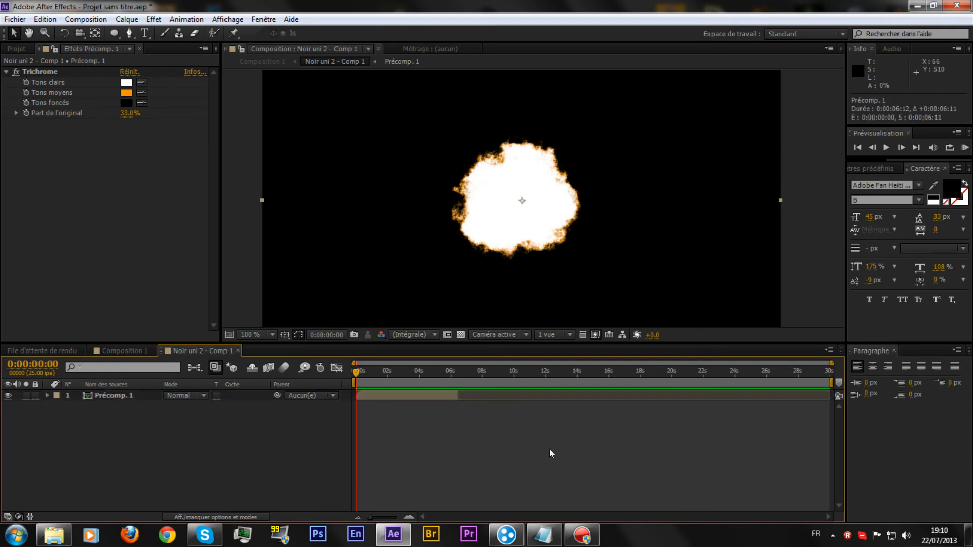
# Show Noir uni 2 - Comp 1 in Composition 1 with the Ecran blending mode and move it to about 475.5, 296.
pyautogui.click(111, 352)
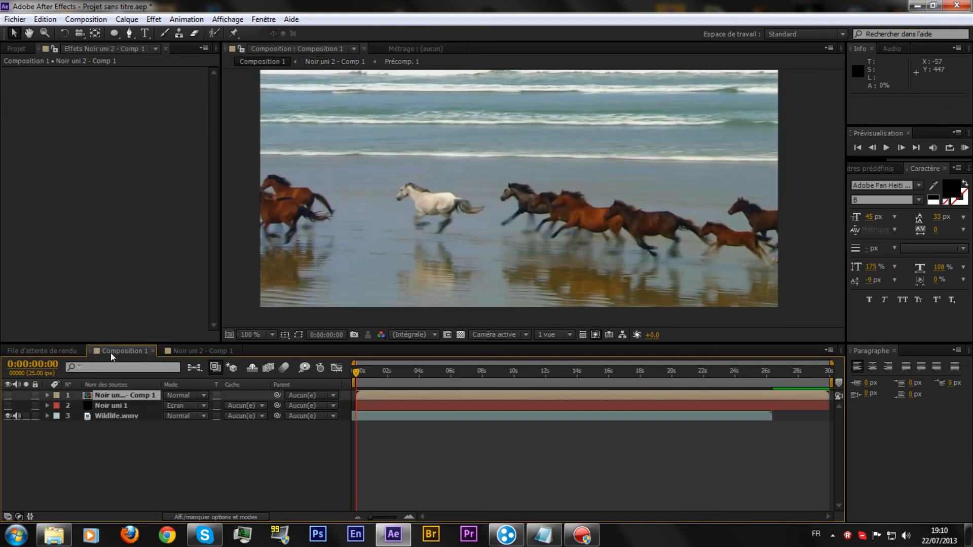
pyautogui.click(8, 396)
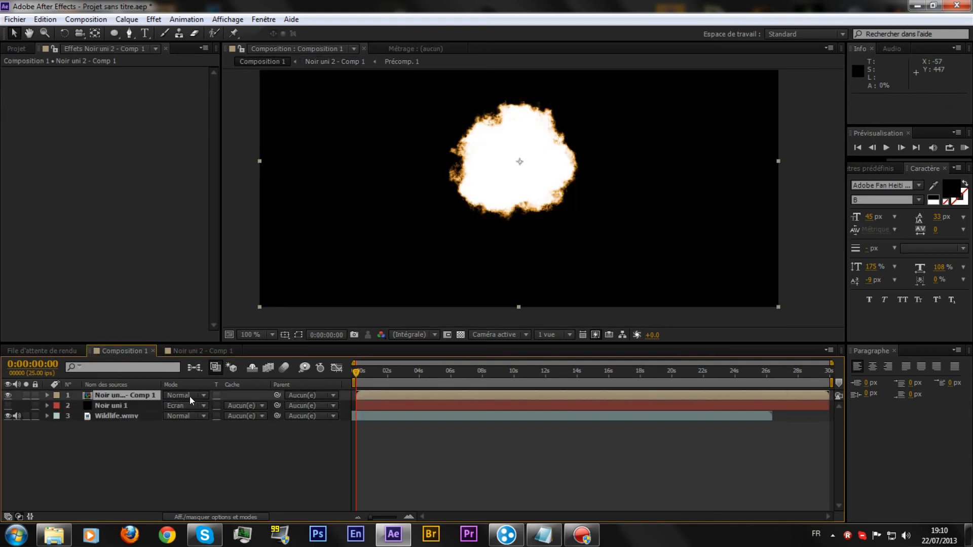
pyautogui.click(190, 395)
pyautogui.click(247, 210)
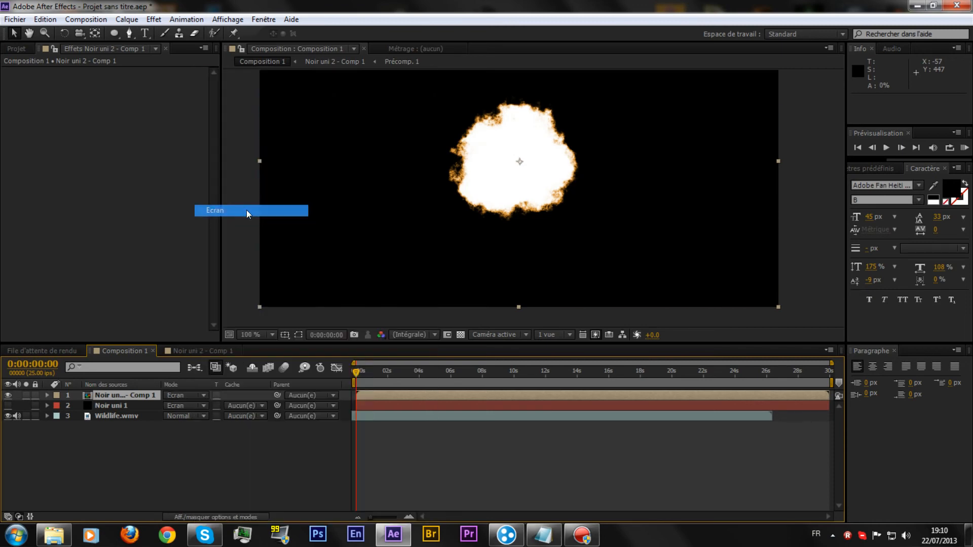
pyautogui.moveTo(507, 166); pyautogui.dragTo(532, 194)
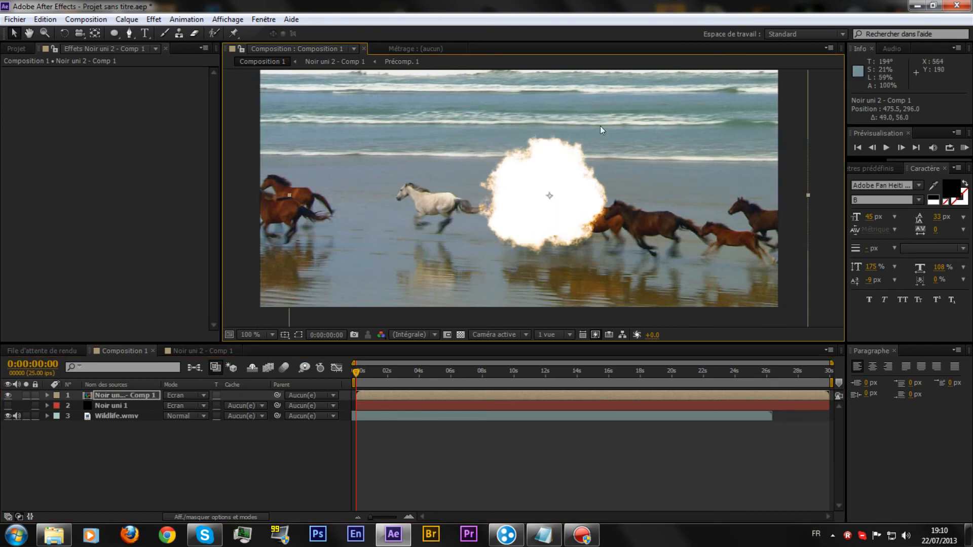
# Set the blending mode of Noir uni 2 - Comp 1 to Addition and move the fireball over the white horse, about 331.5, 281.
pyautogui.click(177, 396)
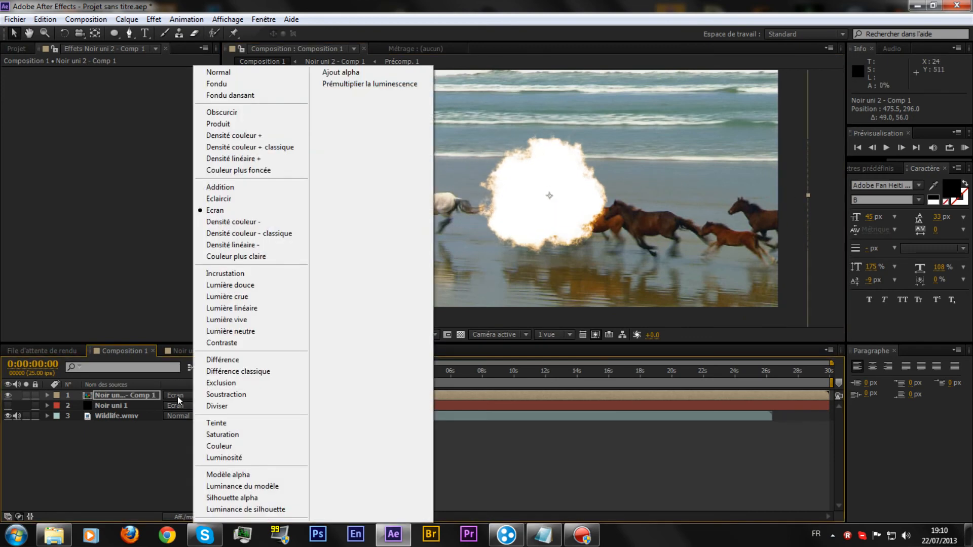
pyautogui.click(215, 185)
pyautogui.moveTo(526, 217); pyautogui.dragTo(435, 201)
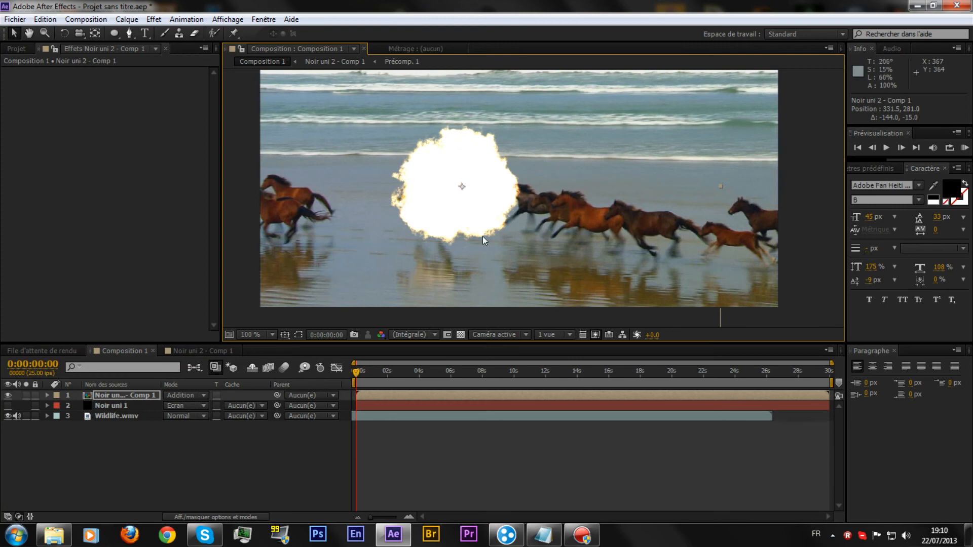
# Set the blending mode of Noir uni 2 - Comp 1 to Ecran and move the fireball to about 429.5, 240.
pyautogui.click(188, 396)
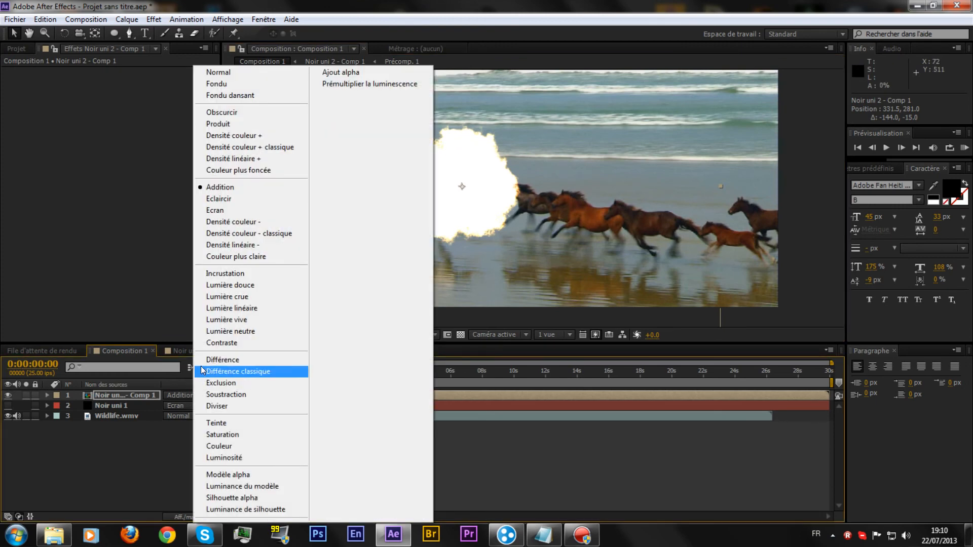
pyautogui.click(247, 210)
pyautogui.moveTo(416, 175); pyautogui.dragTo(474, 147)
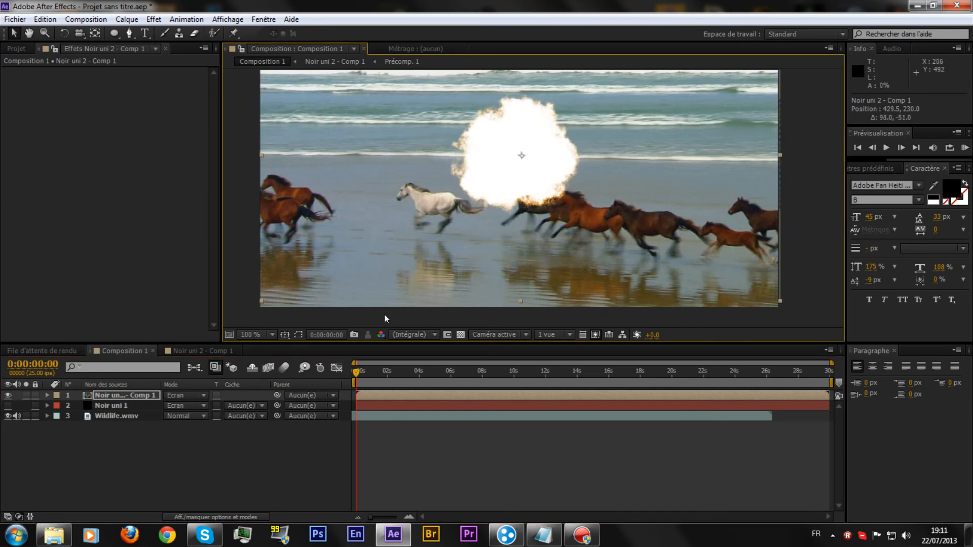
pyautogui.scroll(-1, 384, 314)
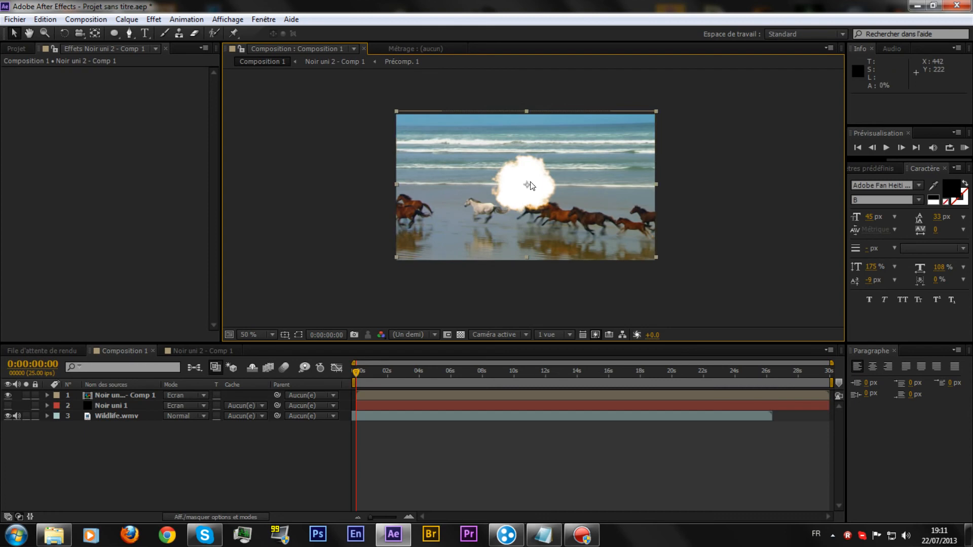
pyautogui.moveTo(530, 185); pyautogui.dragTo(531, 188)
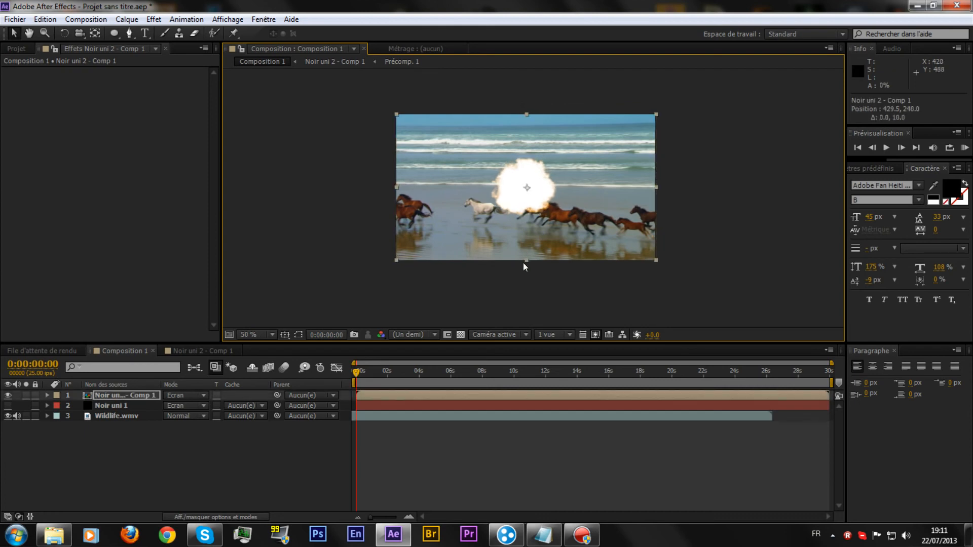
pyautogui.click(450, 463)
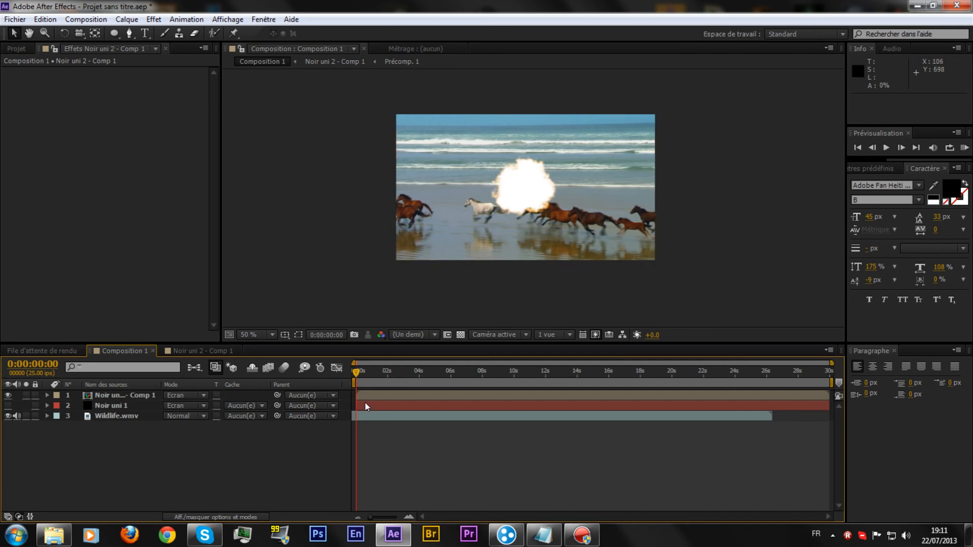
# Try the Incrustation, Addition and Densité couleur + classique blending modes on the Noir uni 2 - Comp 1 layer.
pyautogui.click(191, 395)
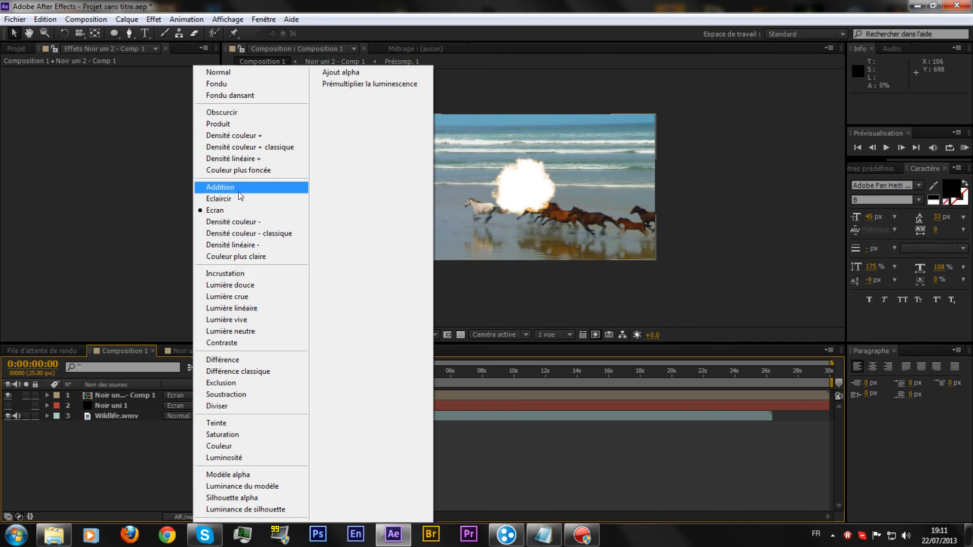
pyautogui.click(236, 273)
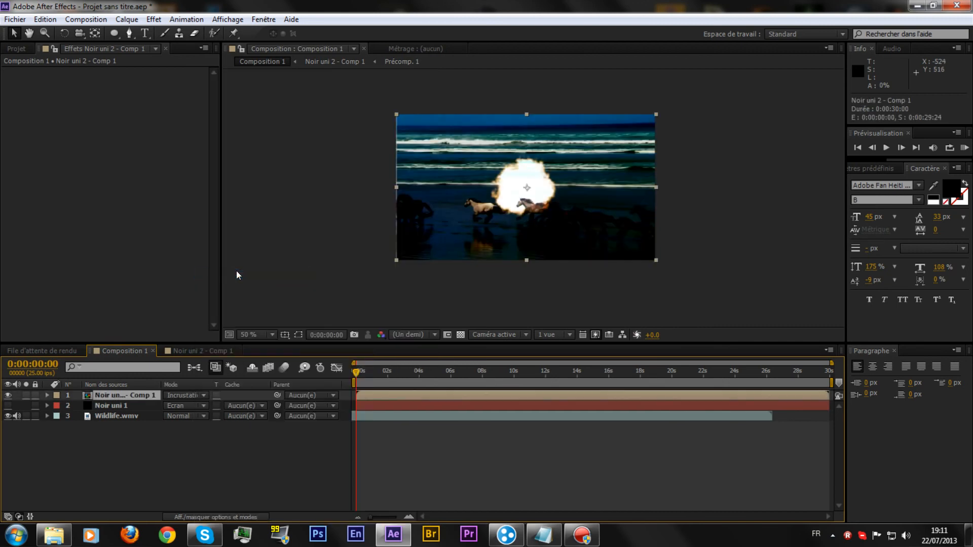
pyautogui.click(178, 395)
pyautogui.click(235, 188)
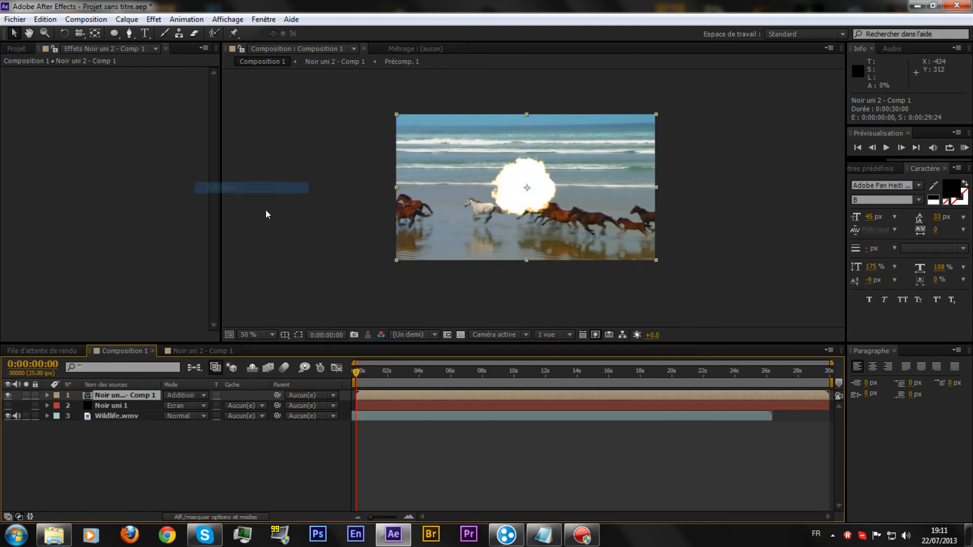
pyautogui.click(186, 395)
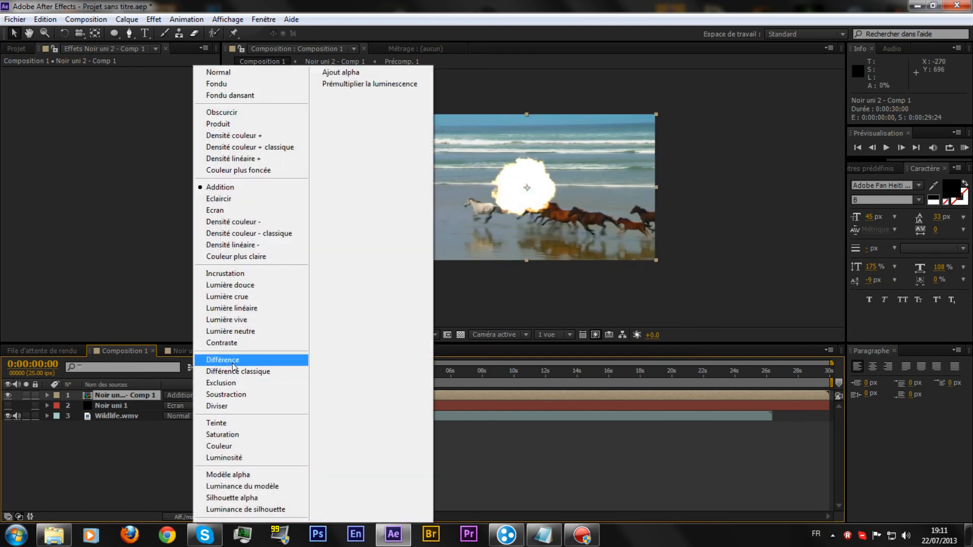
pyautogui.click(246, 148)
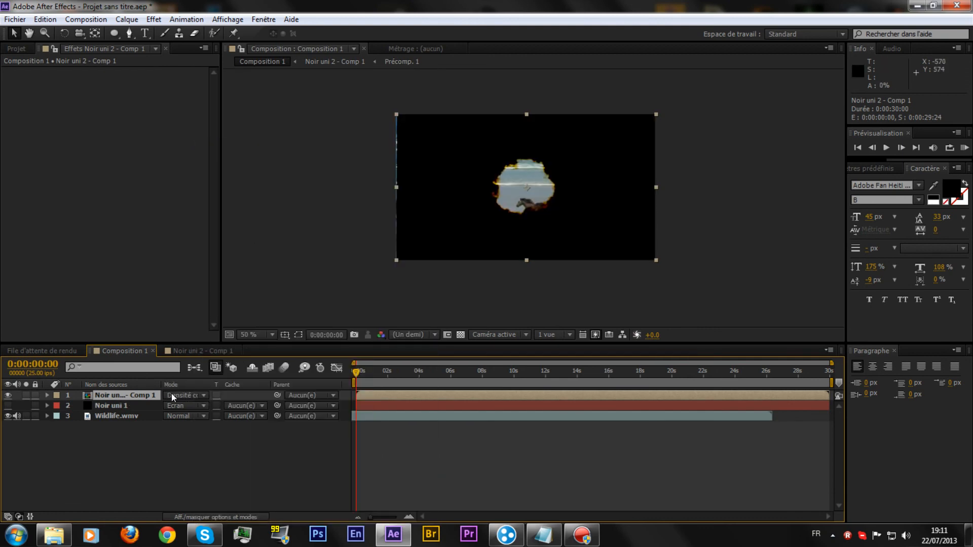
pyautogui.scroll(1, 540, 183)
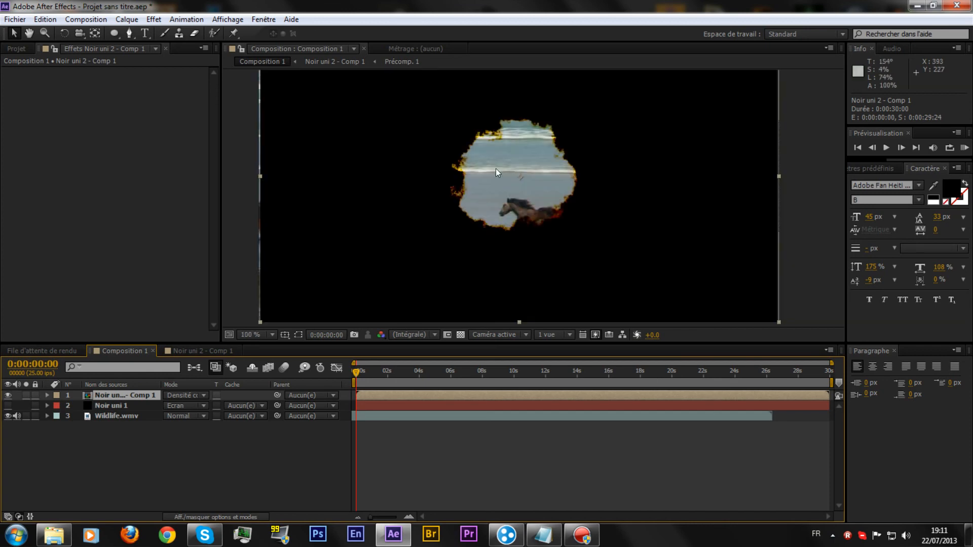
# Try the Eclaircir blending mode on Noir uni 2 - Comp 1 and inspect the fireball's edges up close.
pyautogui.click(185, 394)
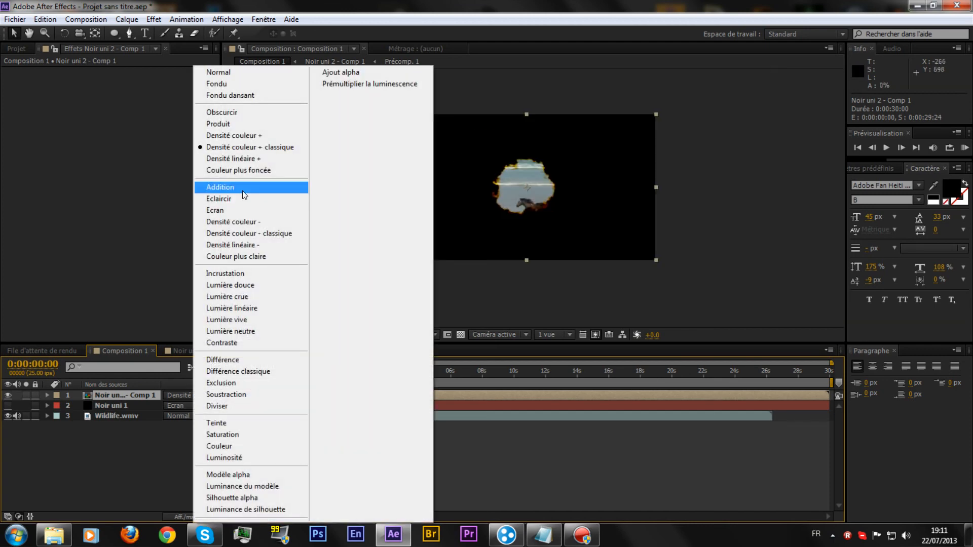
pyautogui.click(238, 198)
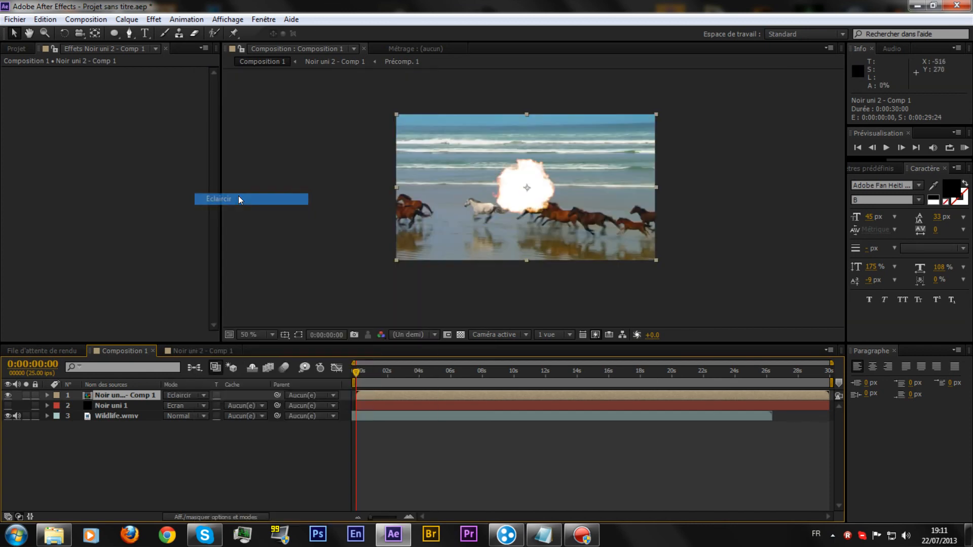
pyautogui.scroll(2, 484, 231)
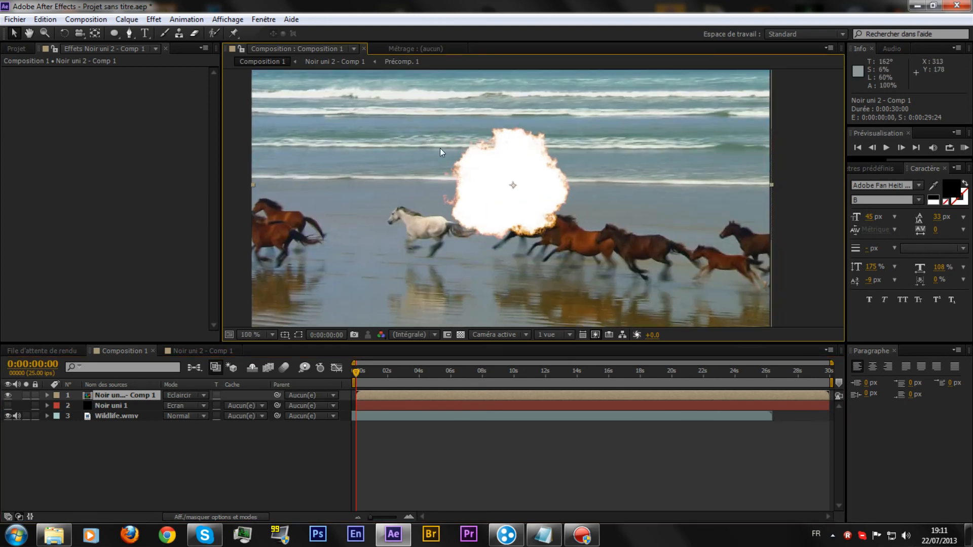
pyautogui.scroll(1, 444, 167)
pyautogui.scroll(-1, 552, 233)
# Return Noir uni 2 - Comp 1 to the Ecran blending mode and nudge it to about 427.5, 240.
pyautogui.click(192, 395)
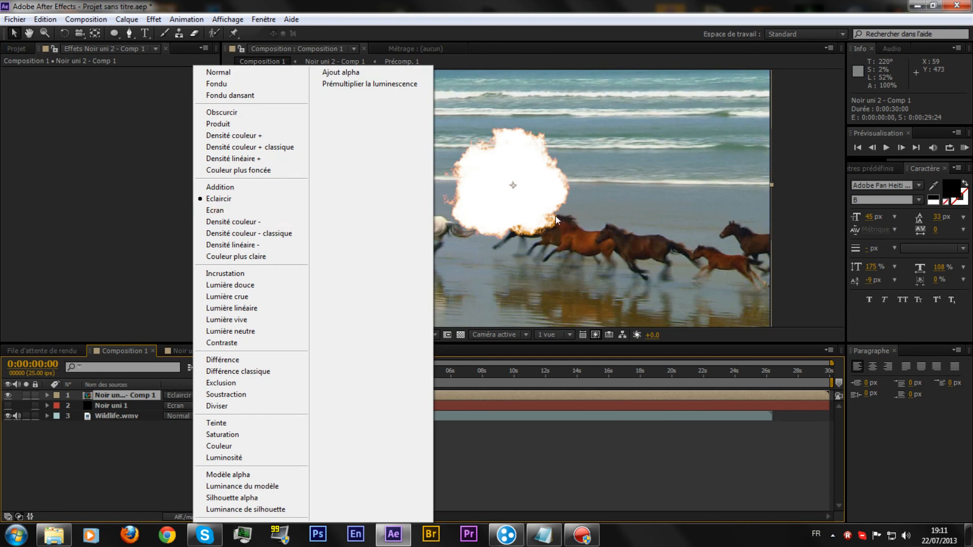
pyautogui.click(213, 215)
pyautogui.scroll(-1, 479, 274)
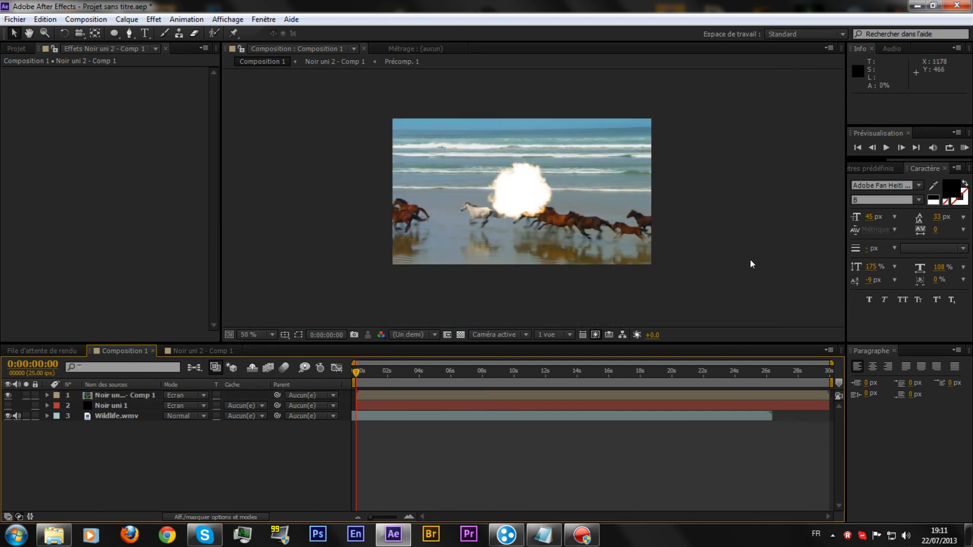
pyautogui.click(646, 245)
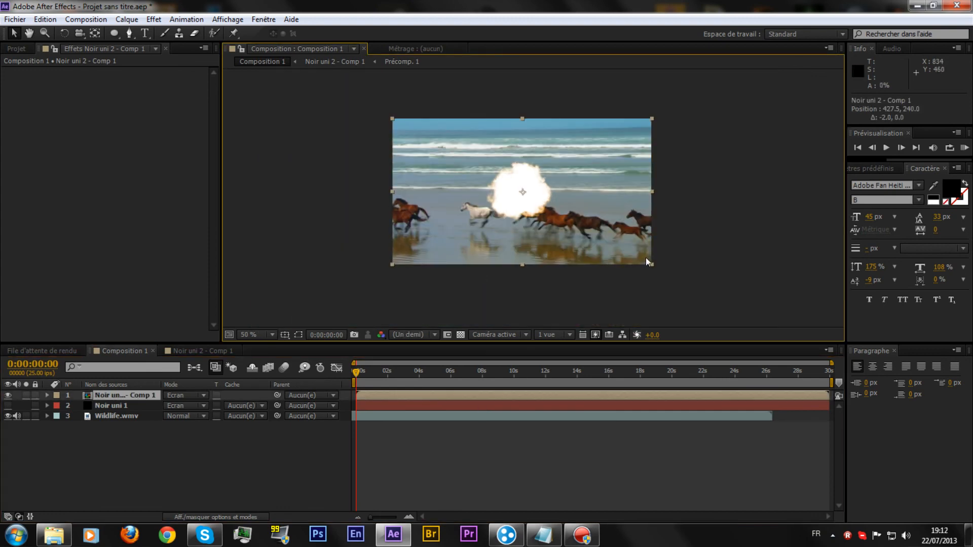
pyautogui.click(746, 265)
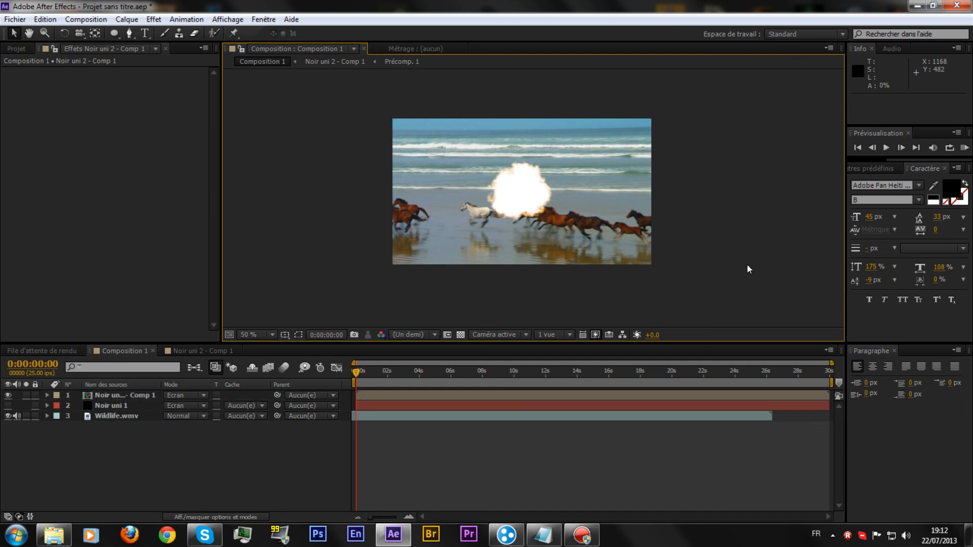